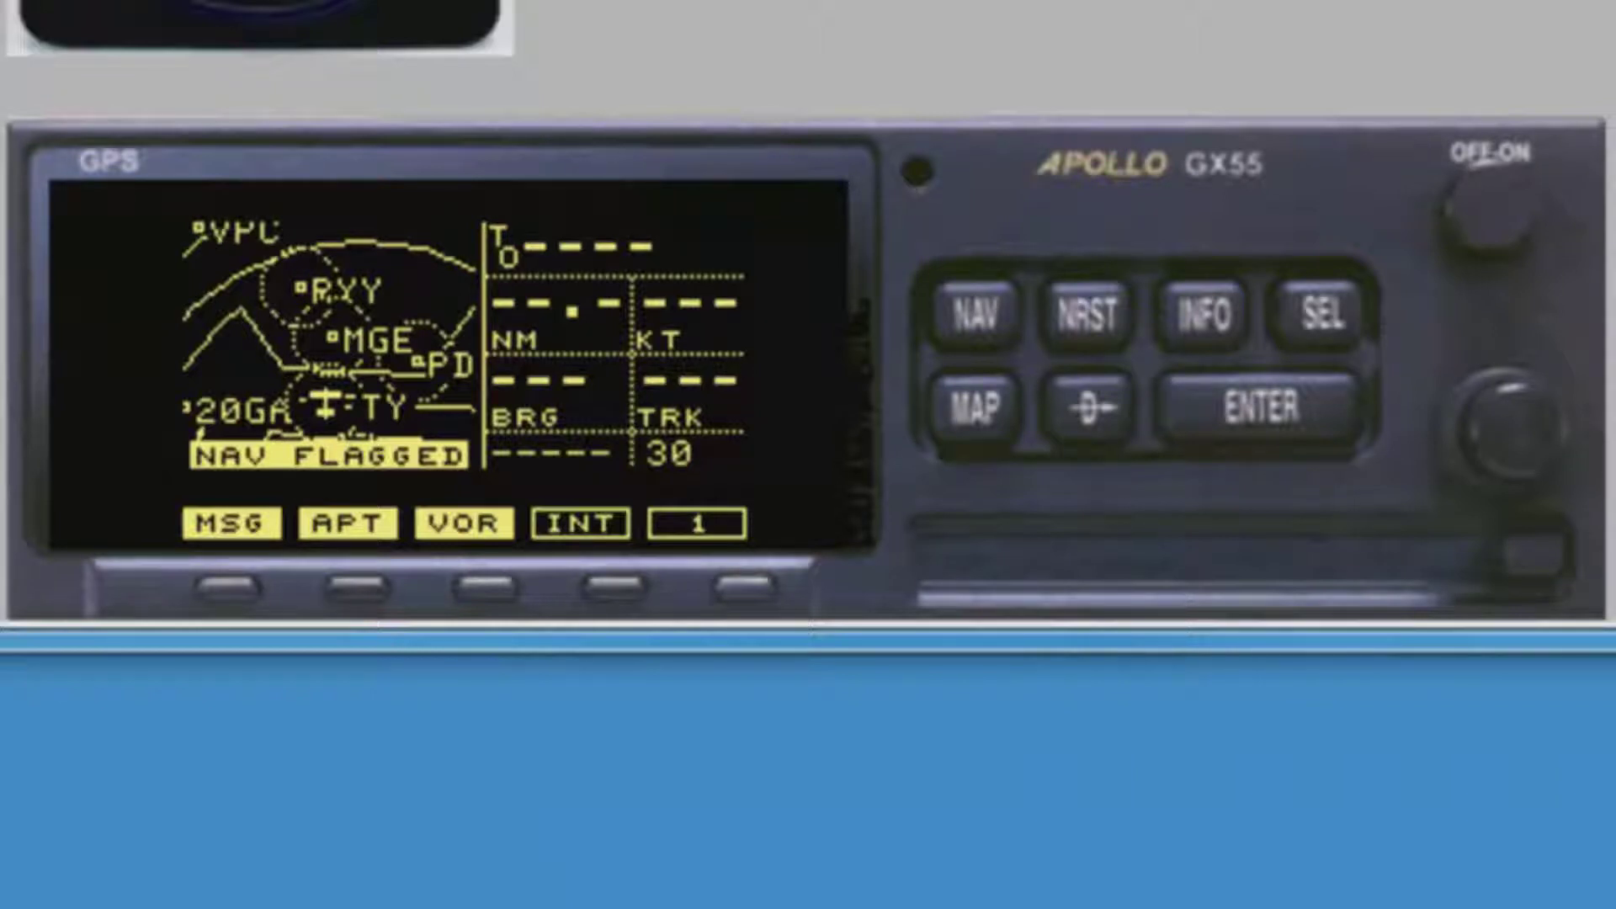
Step: Start a new user waypoint from the NAV database, created by US grid
click(970, 313)
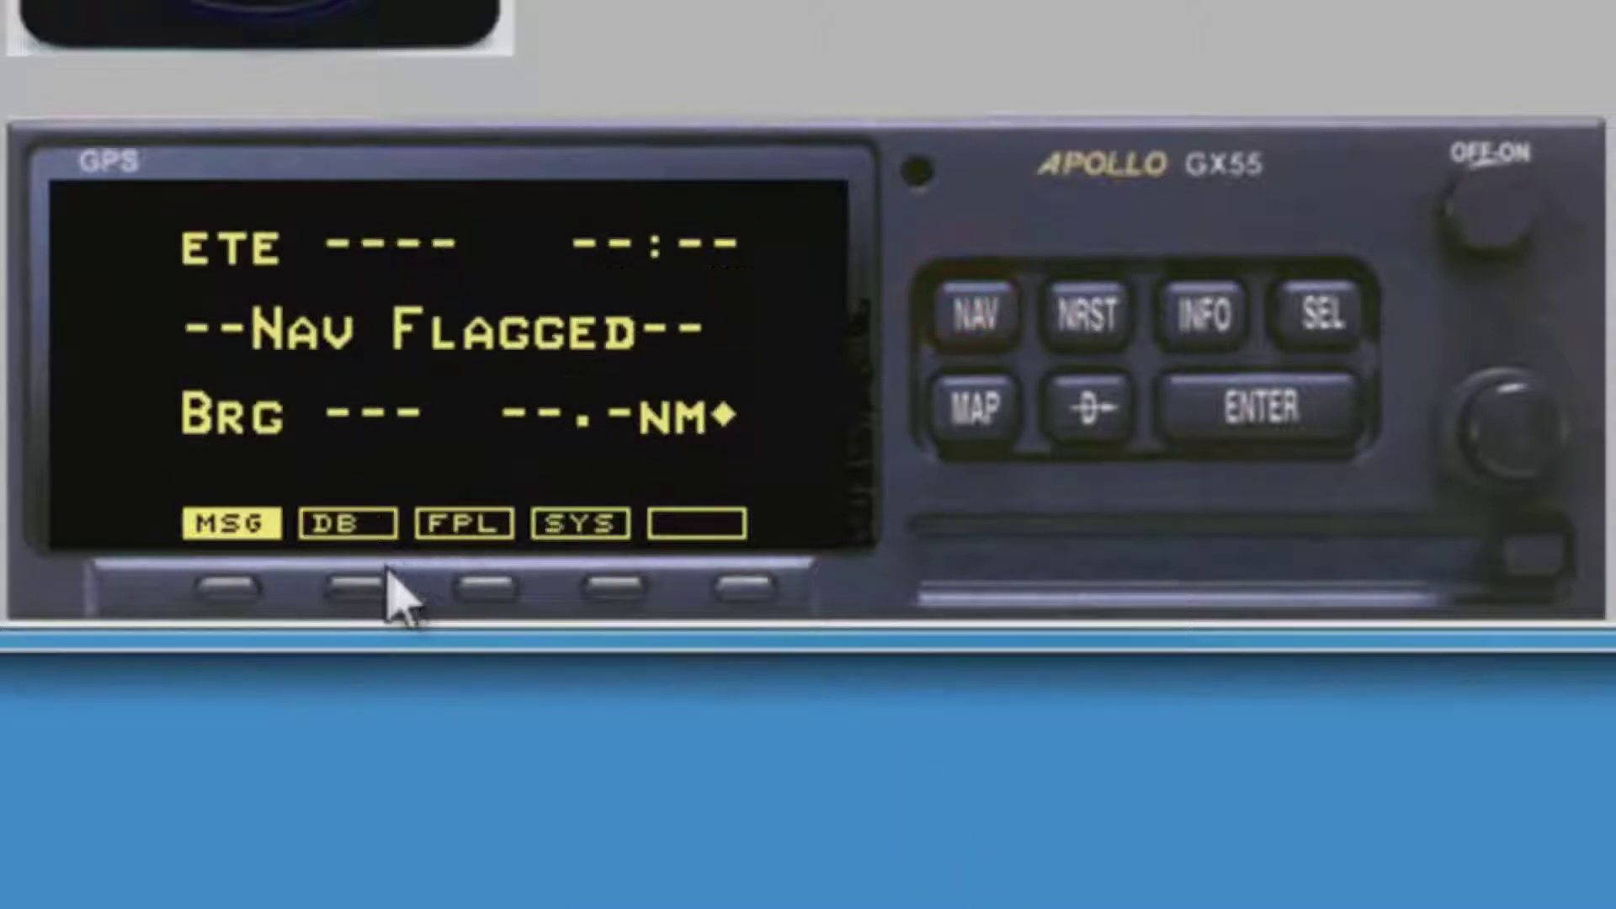
click(355, 583)
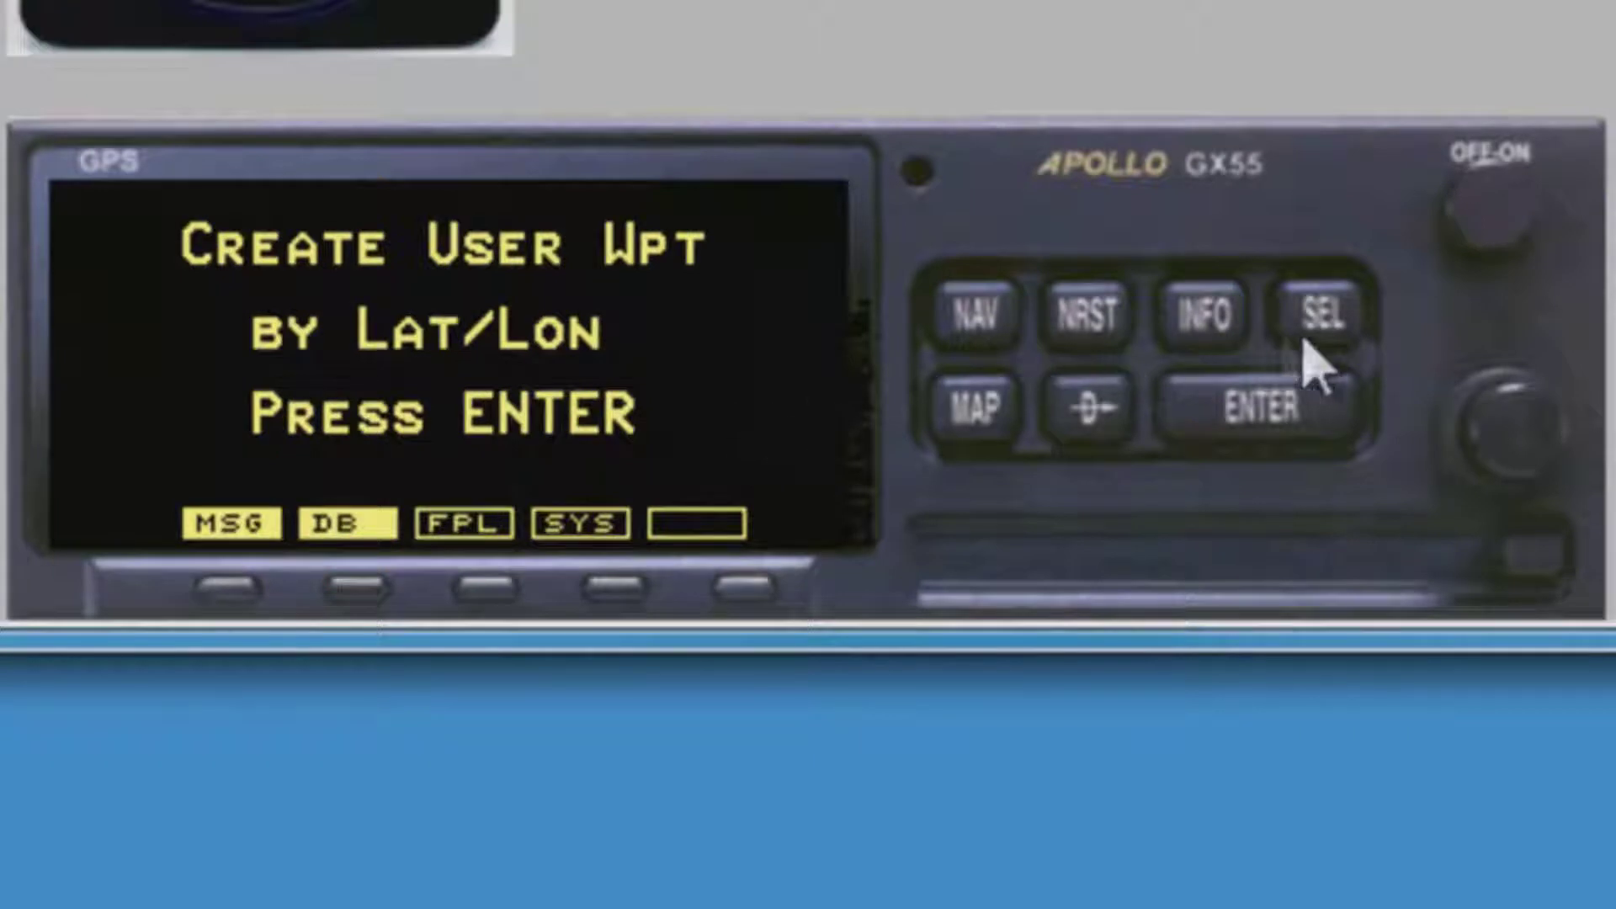
click(1490, 387)
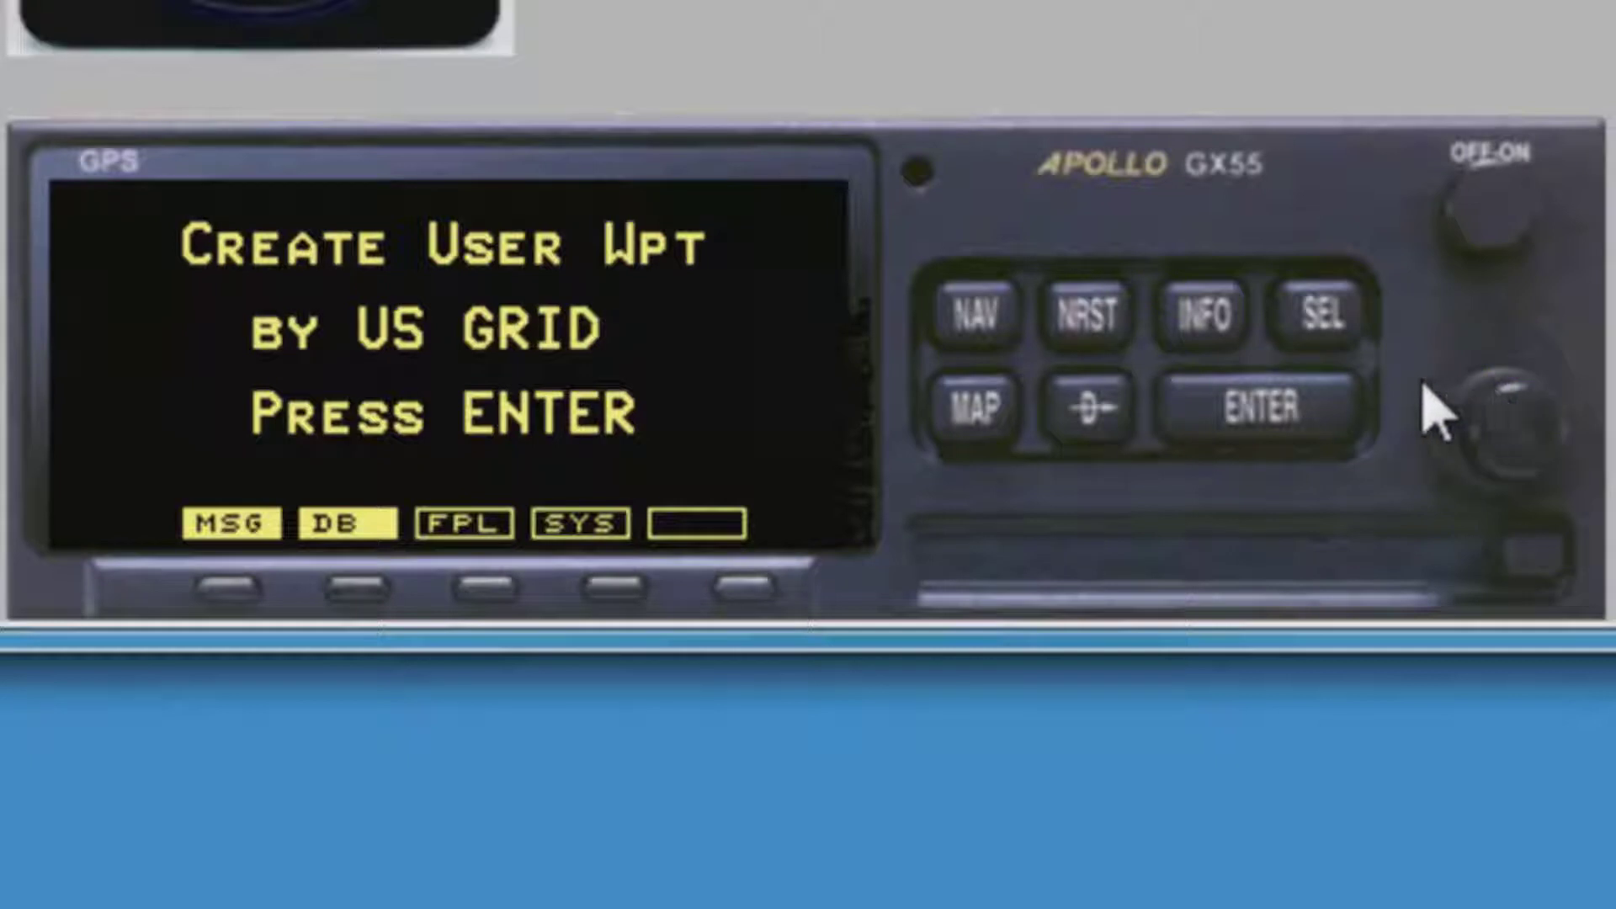
click(1280, 426)
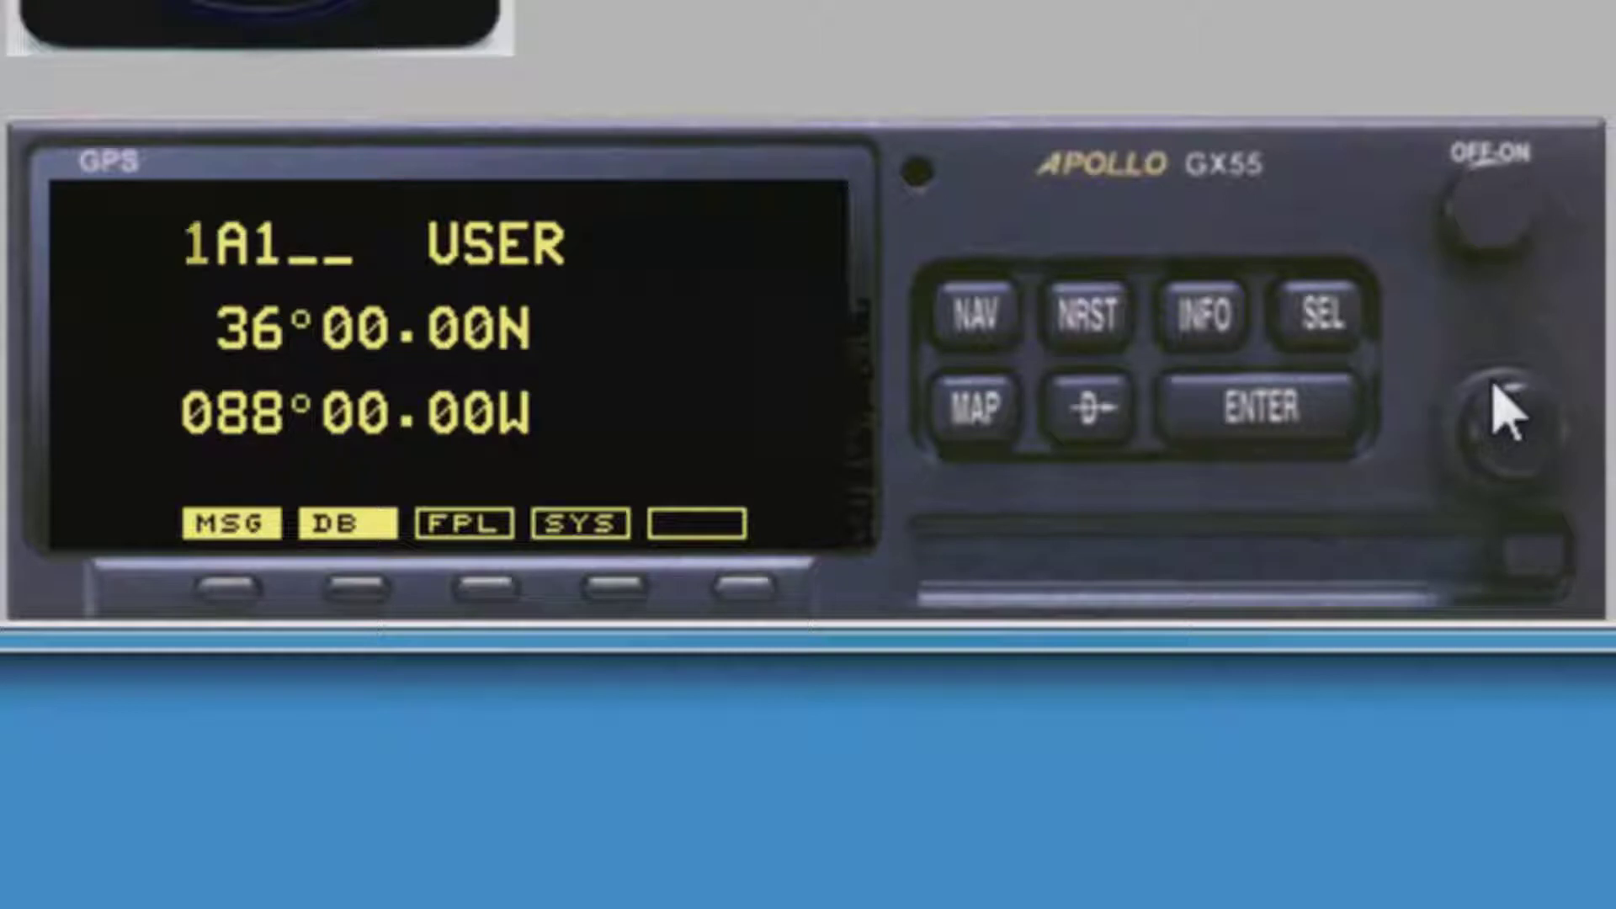
Step: Set the waypoint's grid number to 238
click(1508, 459)
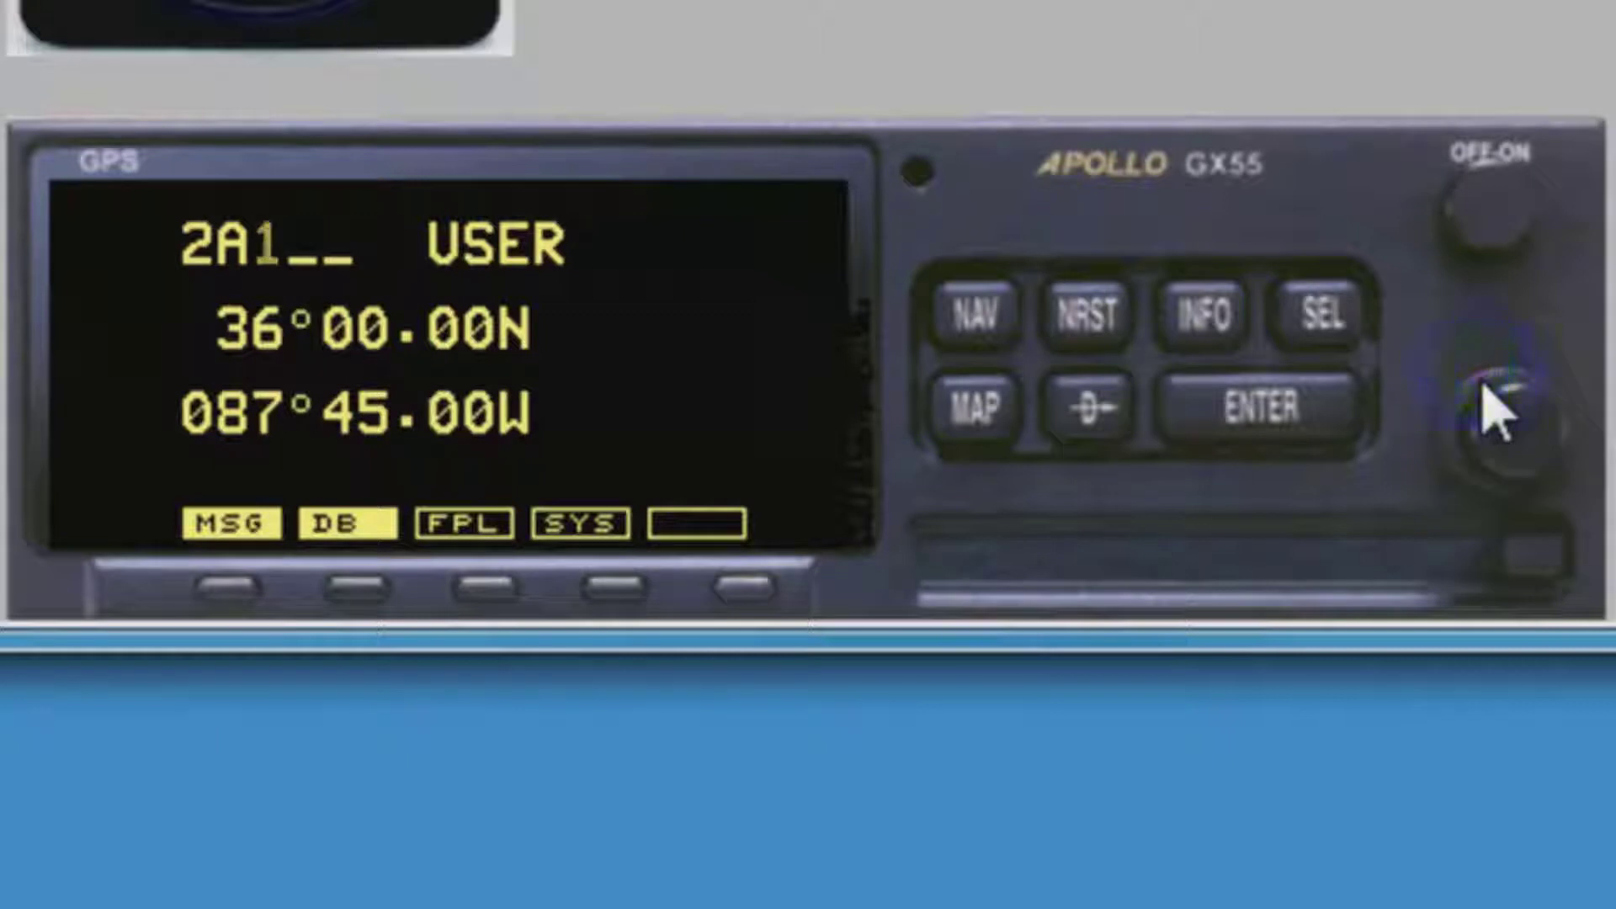
click(1511, 428)
click(1520, 434)
click(1520, 434)
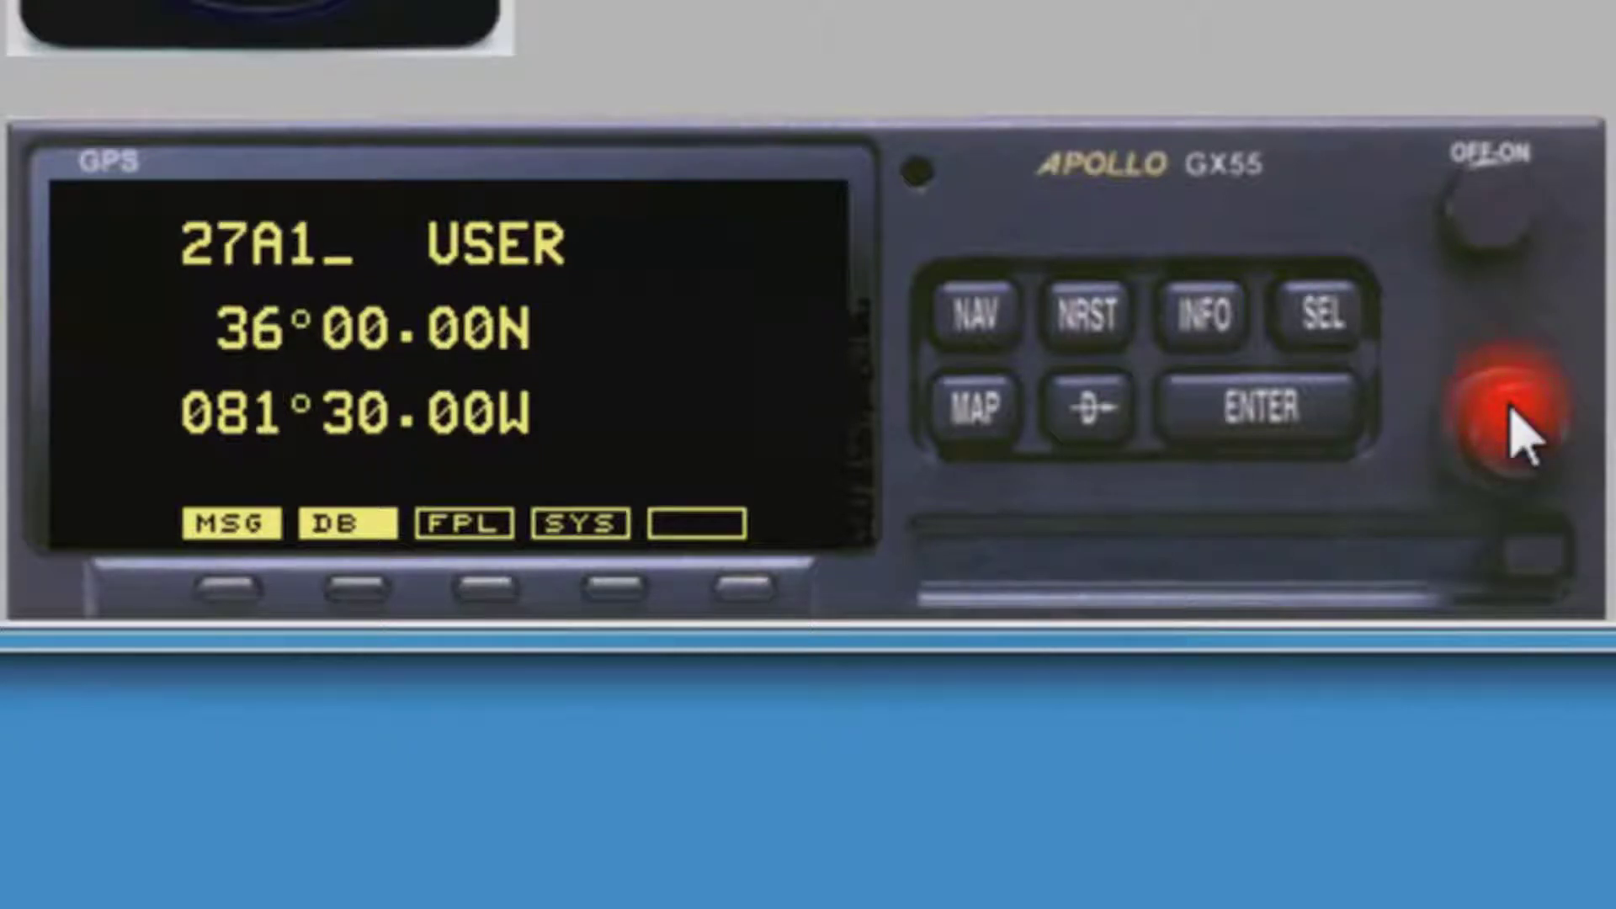
click(1520, 435)
click(1520, 434)
click(1515, 431)
click(1514, 431)
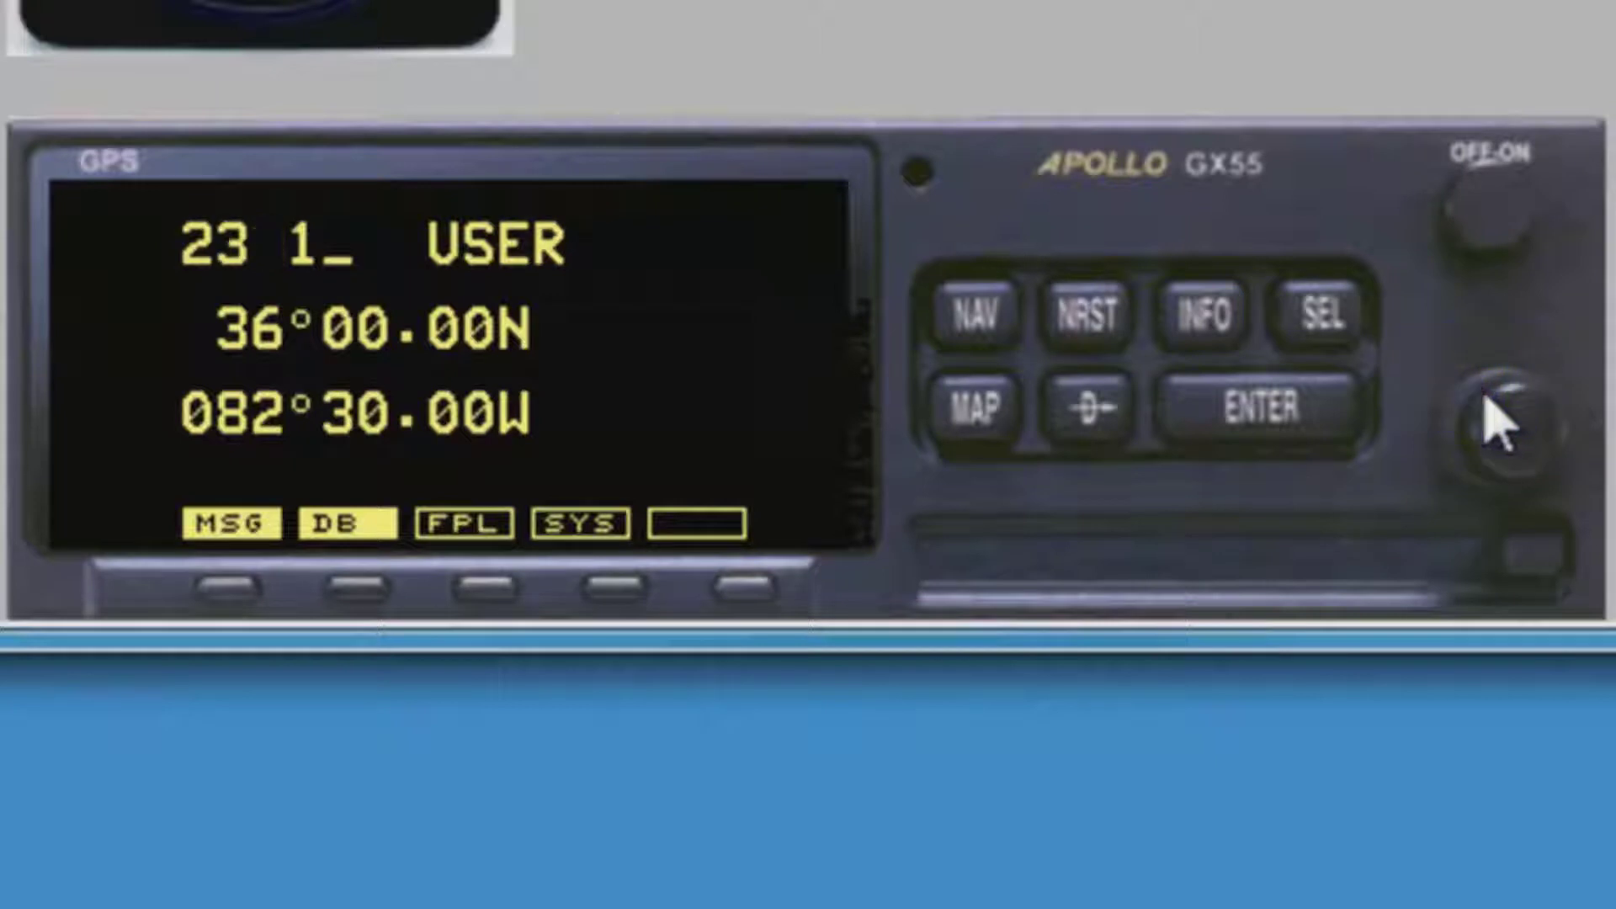
click(1504, 422)
click(1510, 433)
right_click(1506, 432)
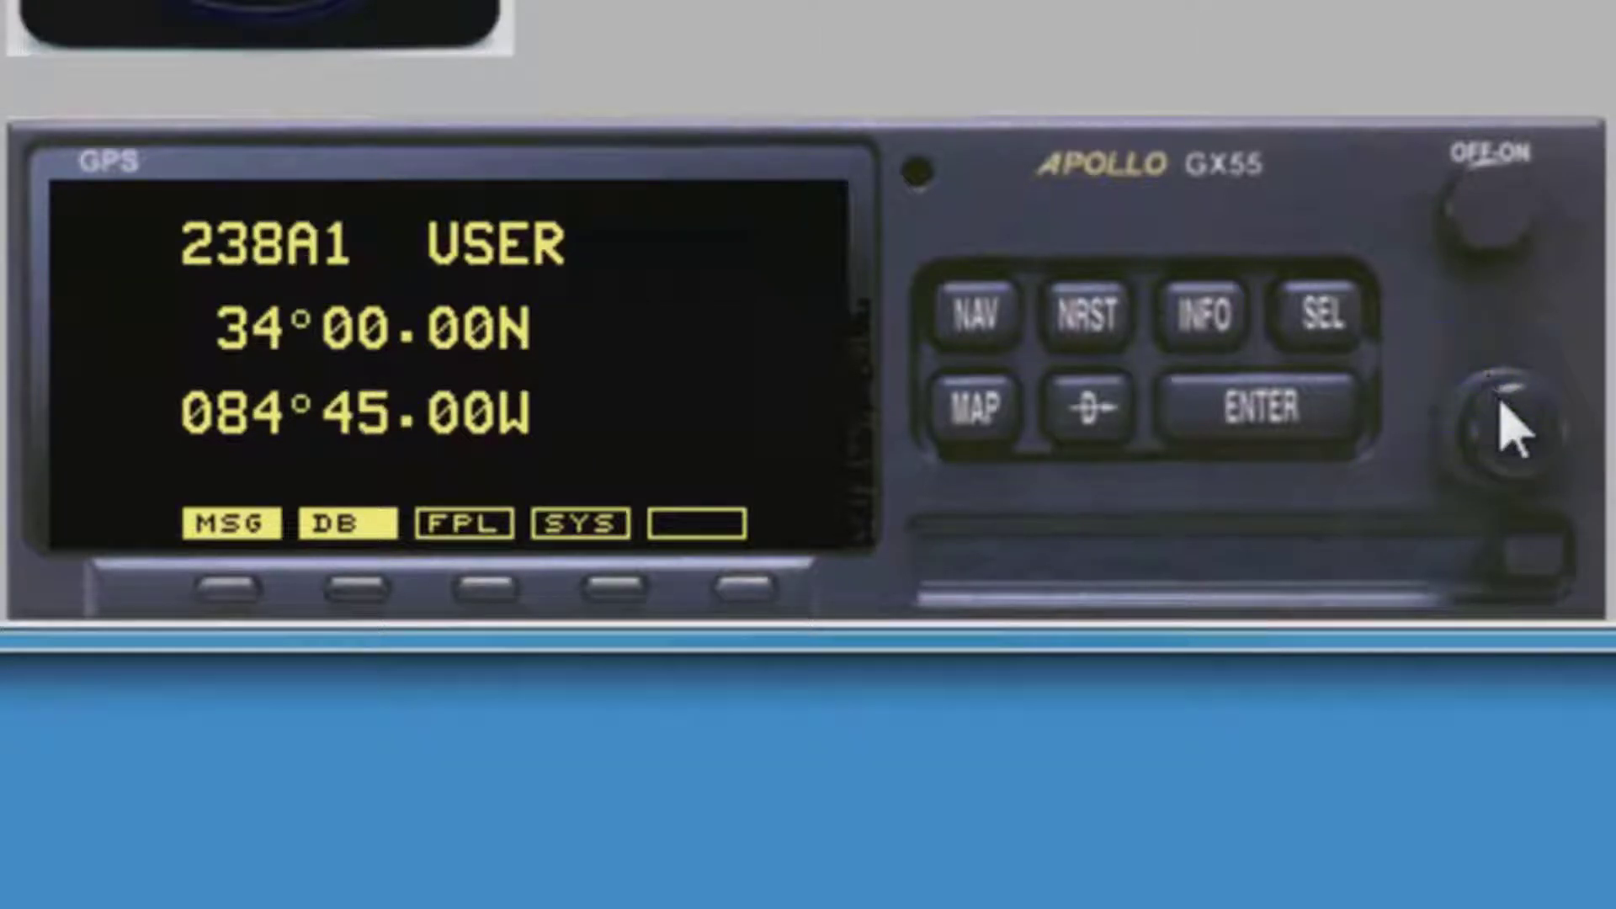
Step: Finish the grid ID as 238C3 with quadrant C and sub-grid 3, then save the waypoint
right_click(1505, 398)
right_click(1505, 402)
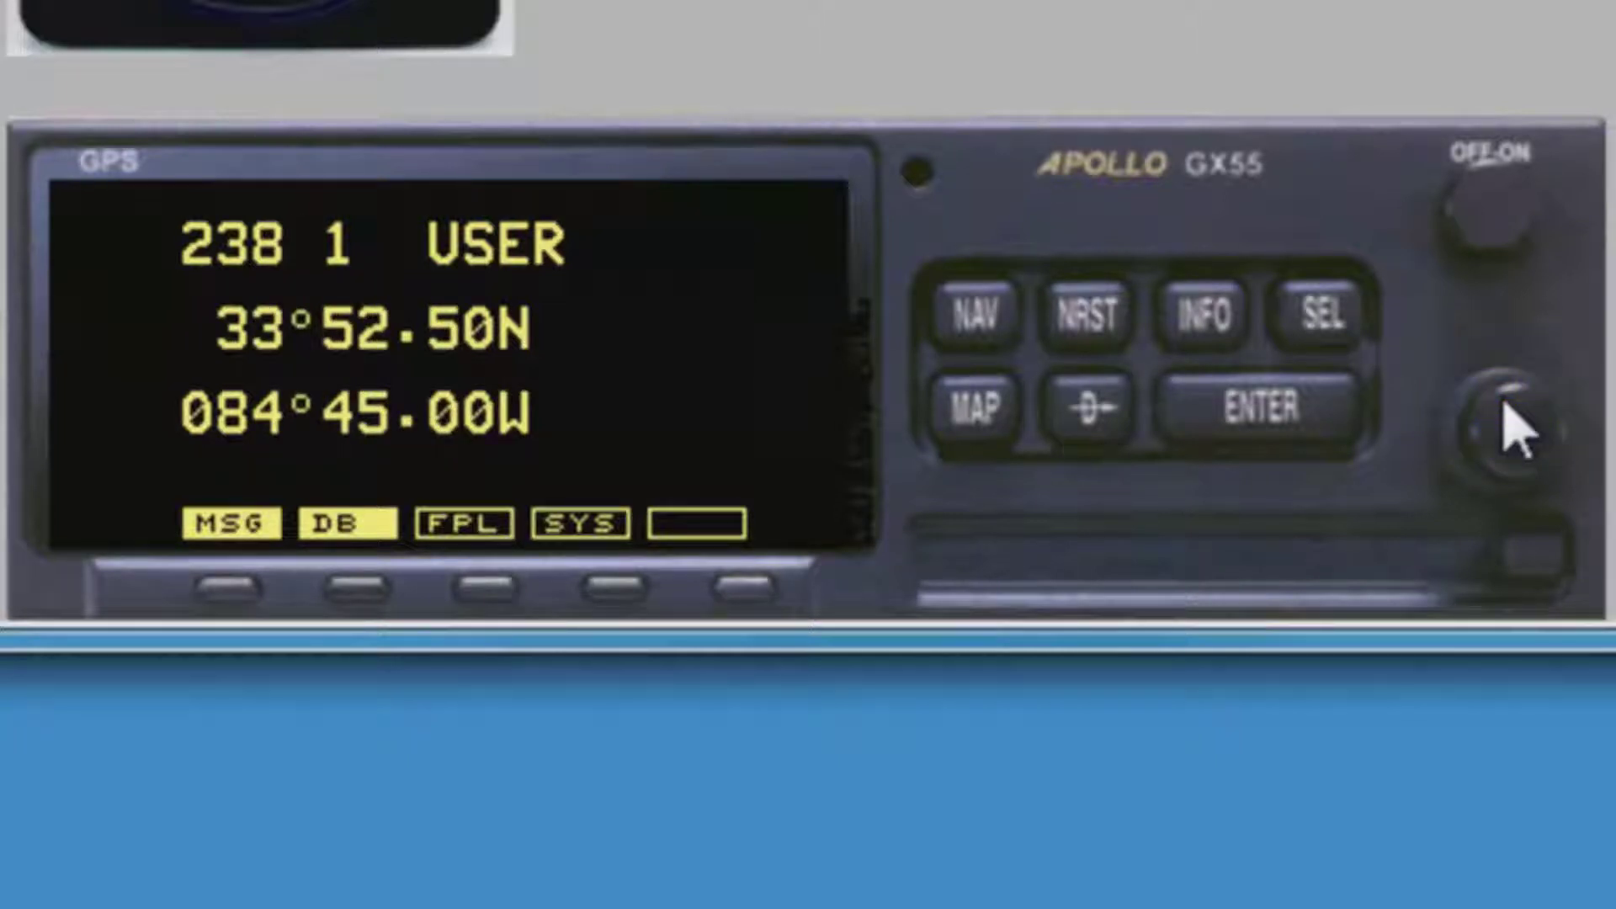
click(1482, 375)
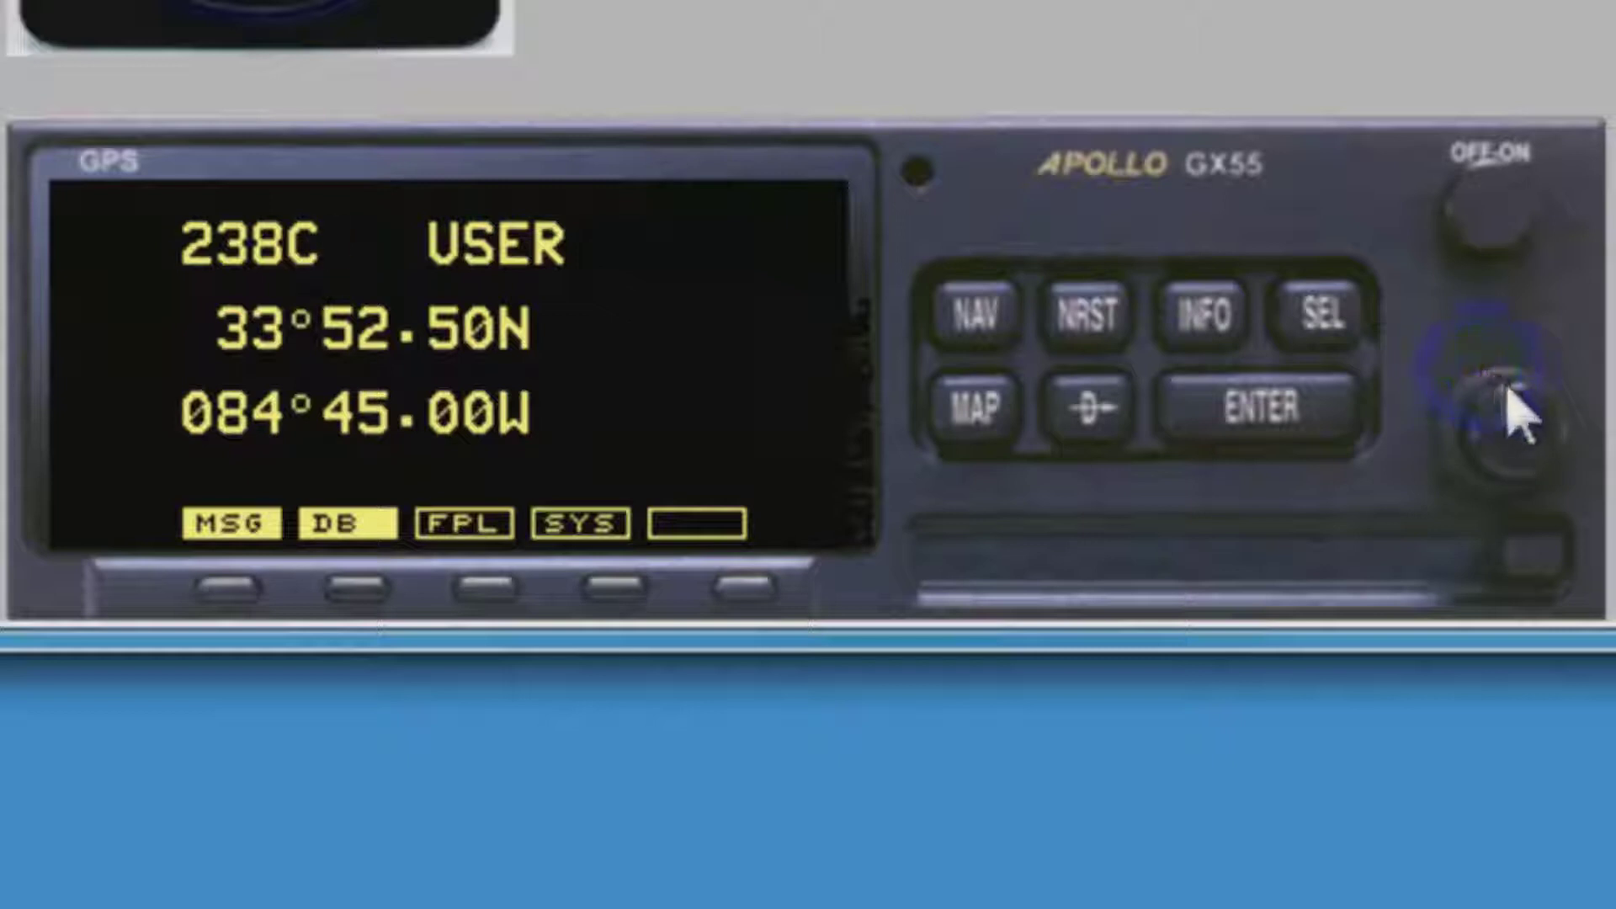
right_click(1519, 397)
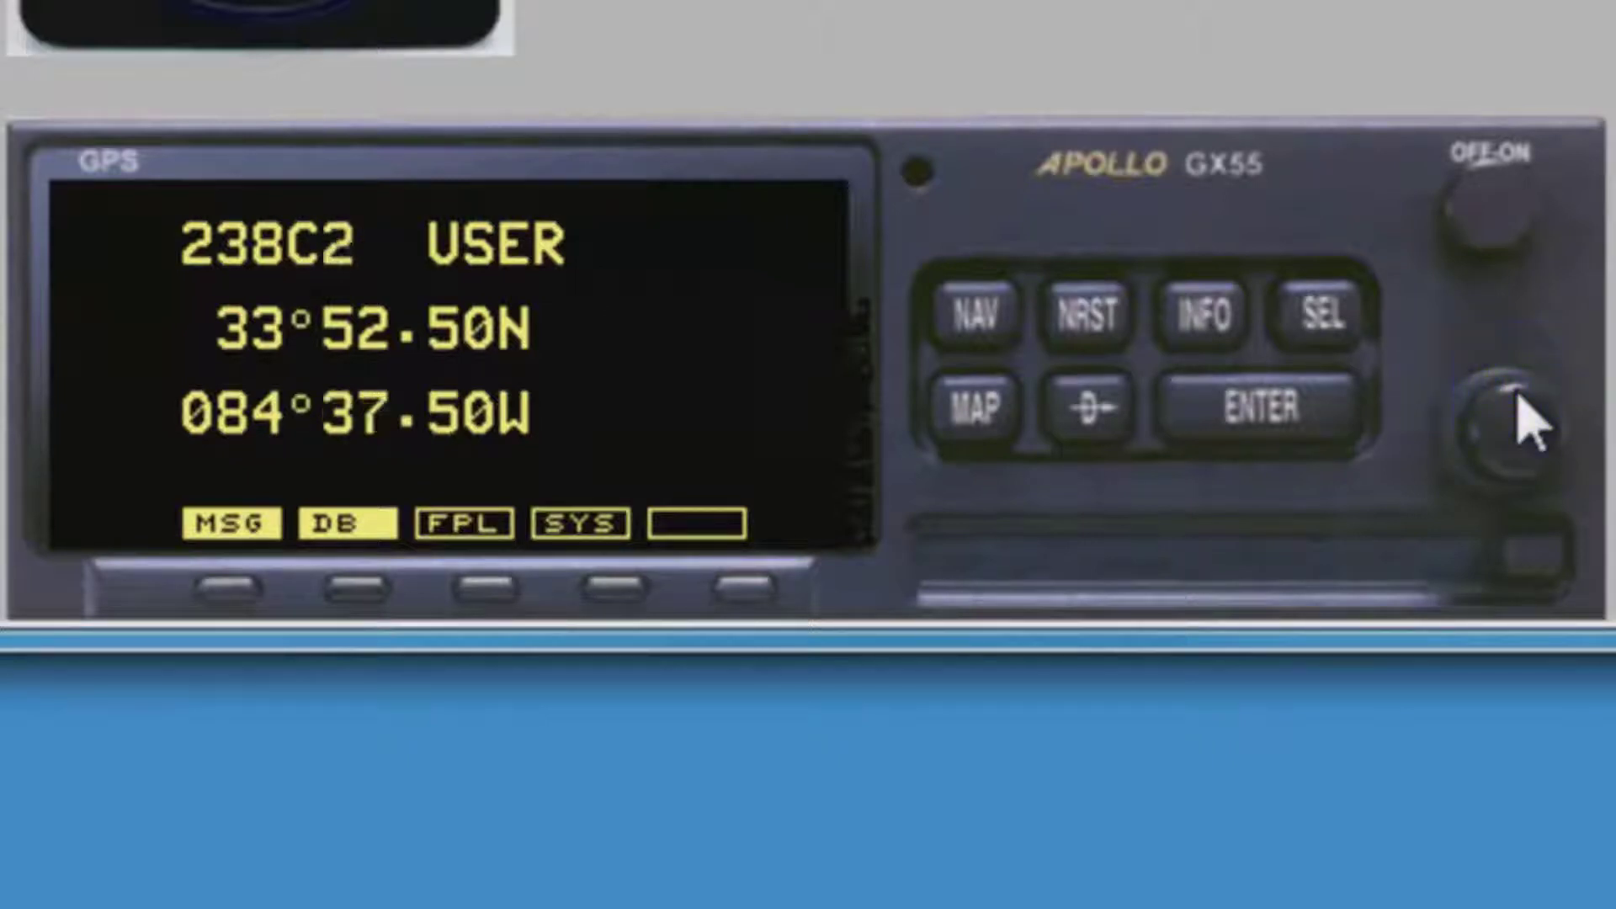
right_click(1519, 398)
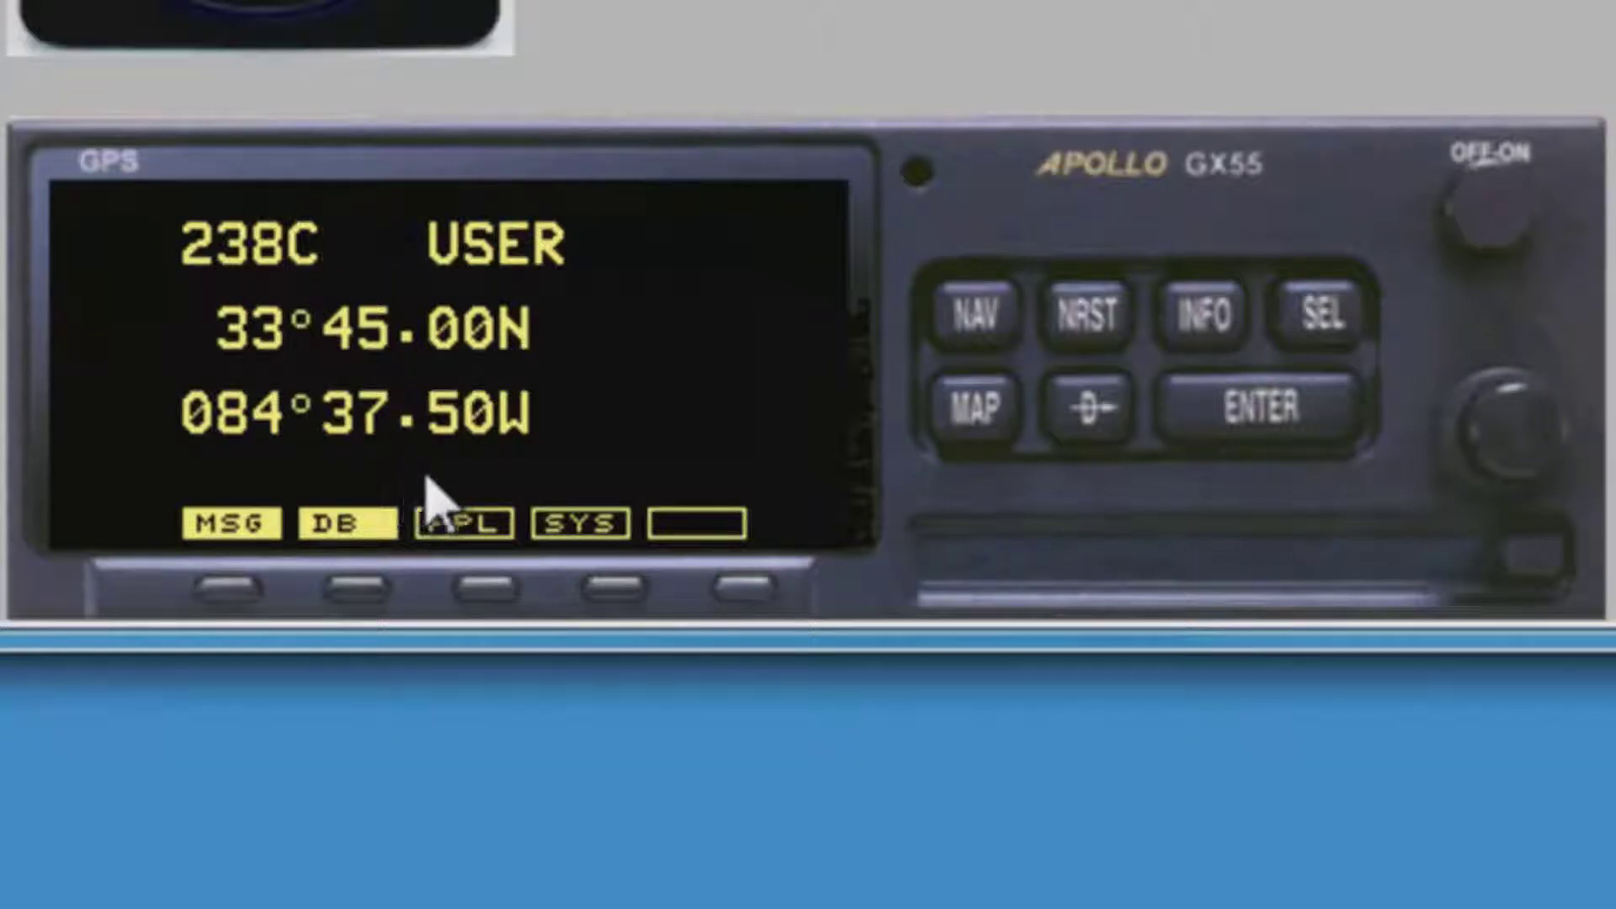
click(1226, 421)
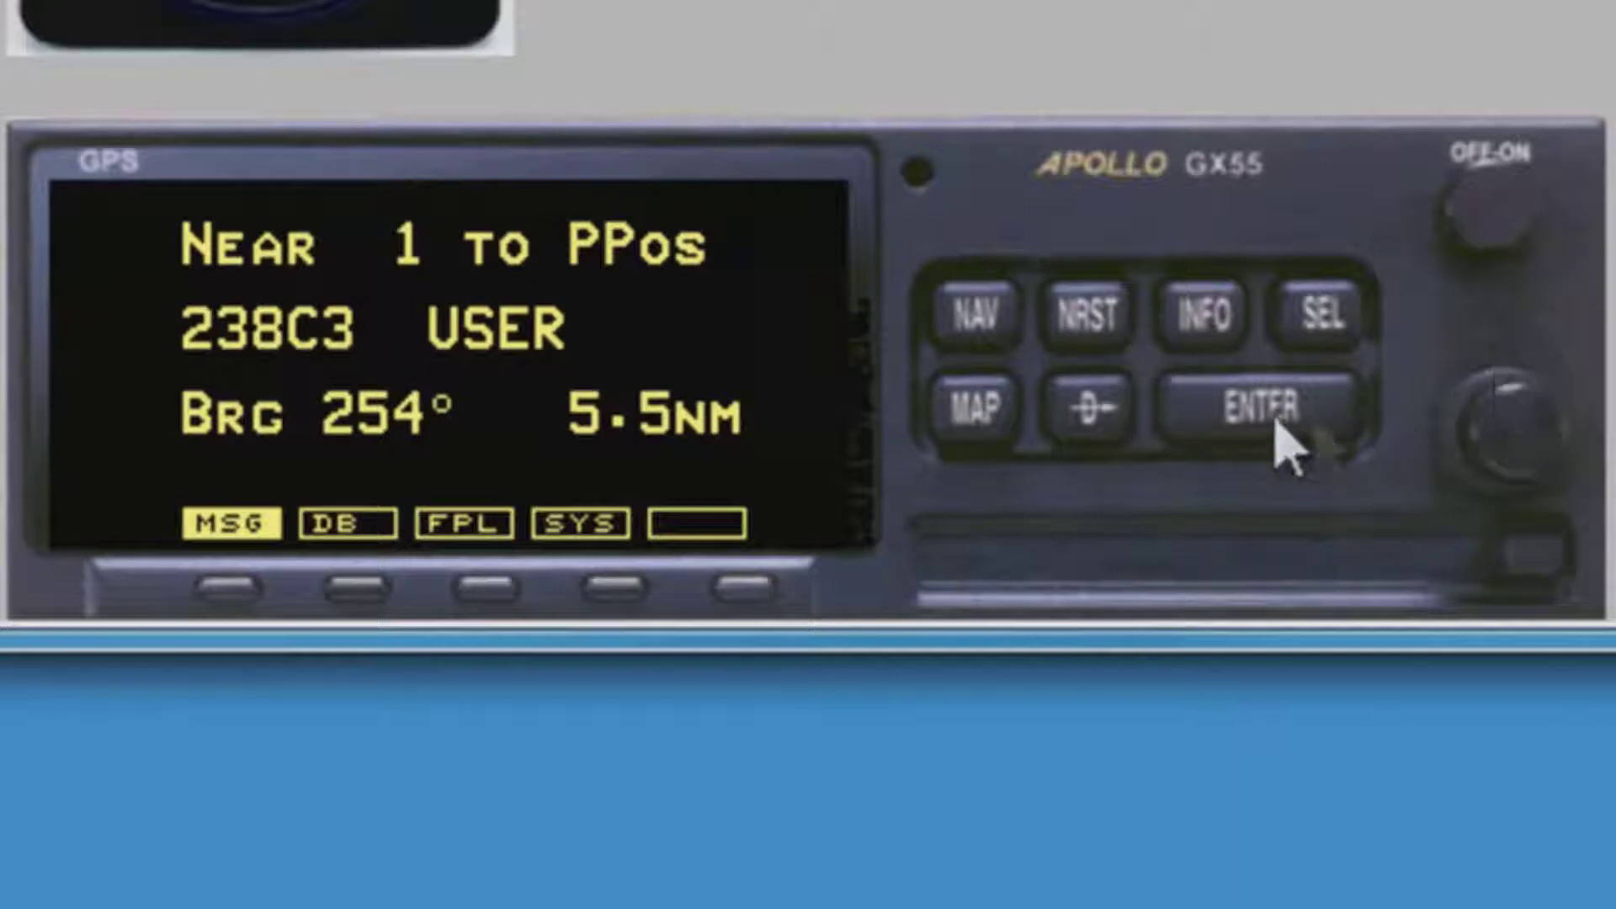
click(1113, 394)
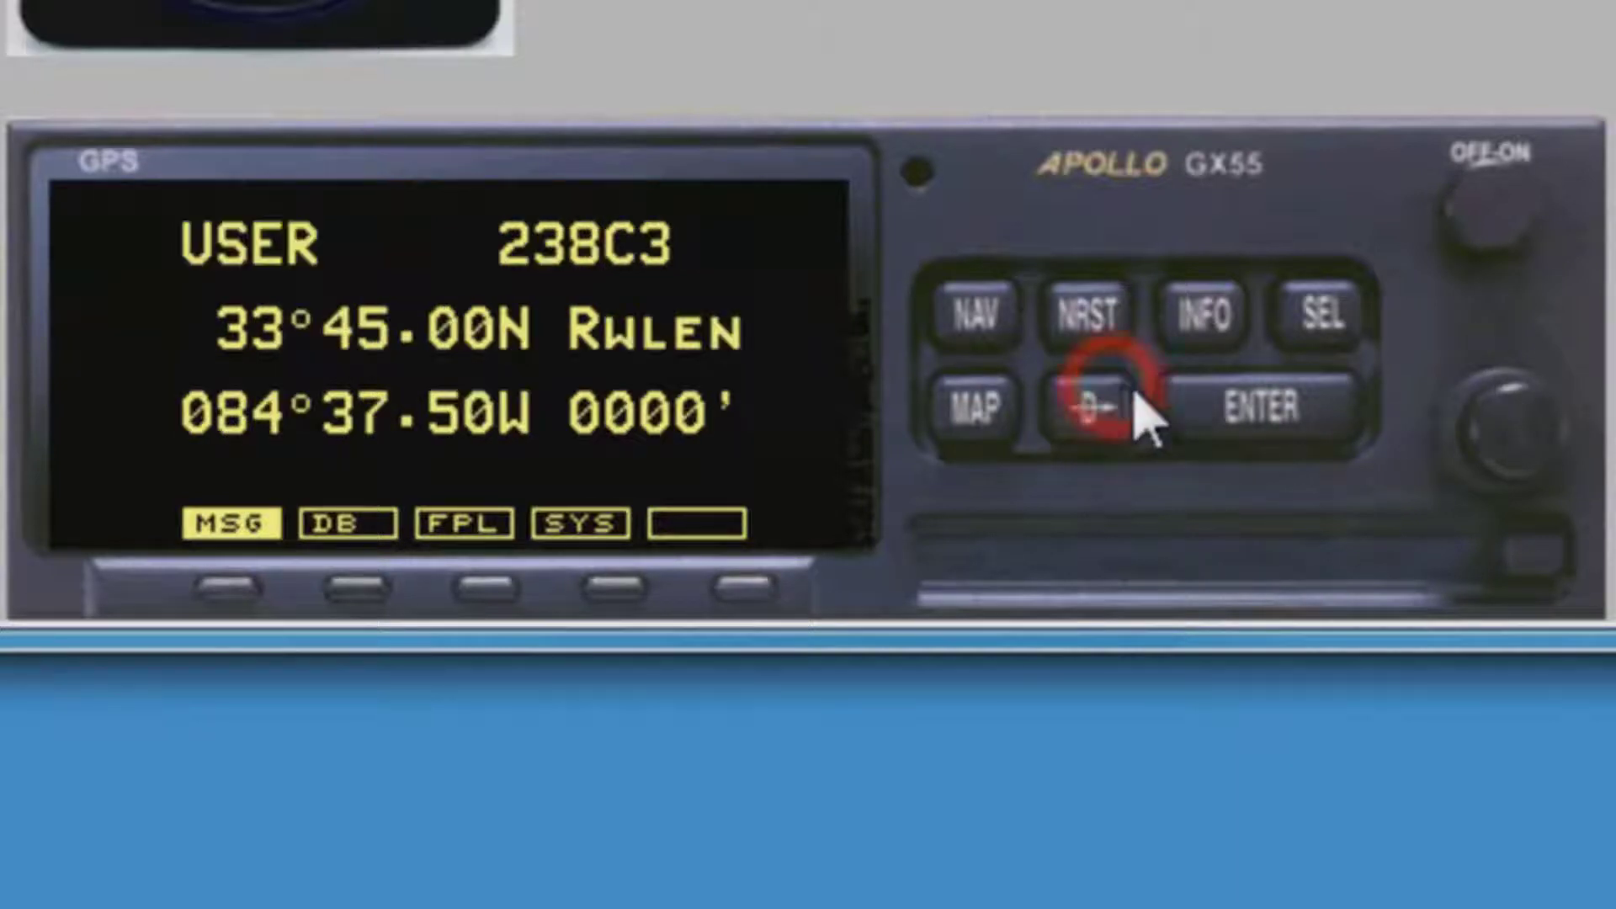
click(1207, 397)
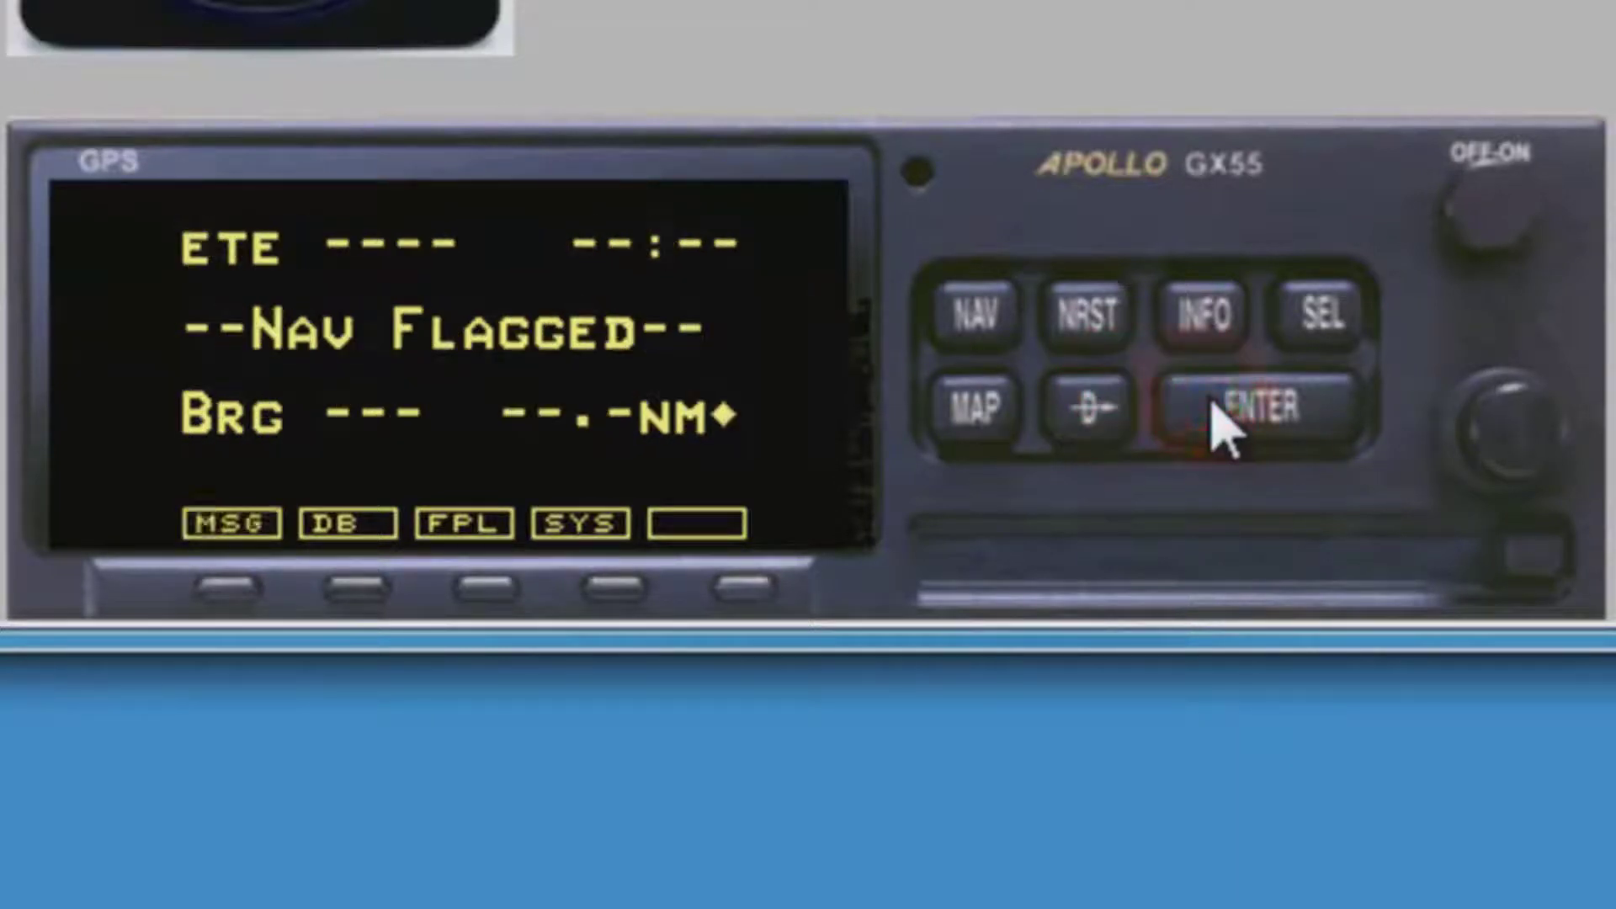
click(994, 403)
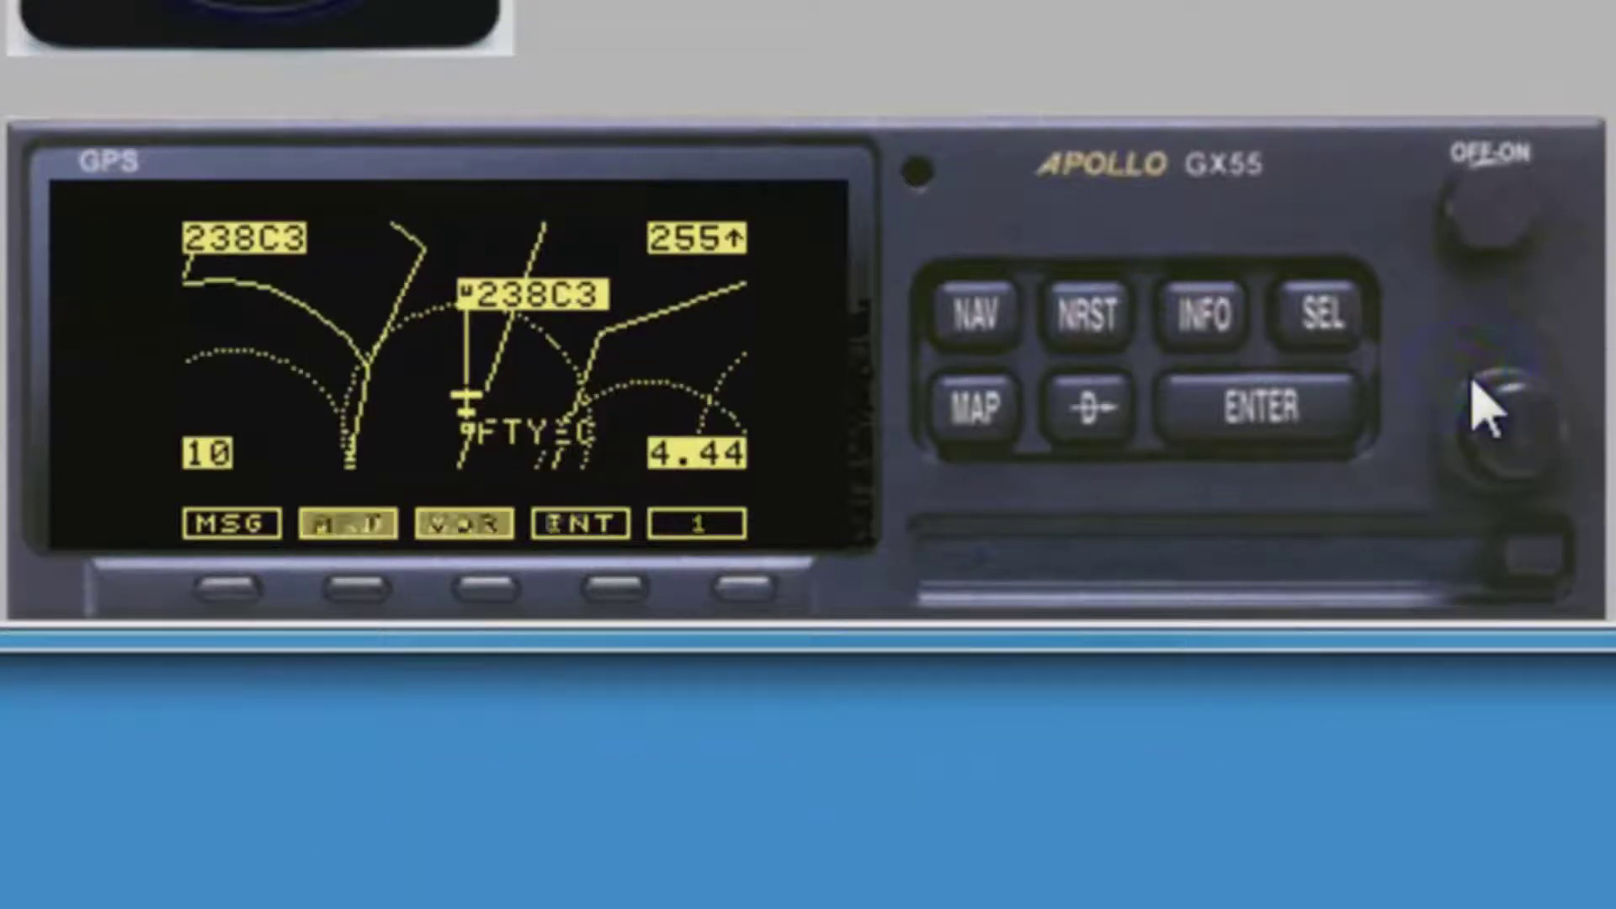
Step: Bring up the search pattern page from the moving map
click(1477, 396)
Step: Open the search pattern settings and set the search grid to 238C3
click(620, 589)
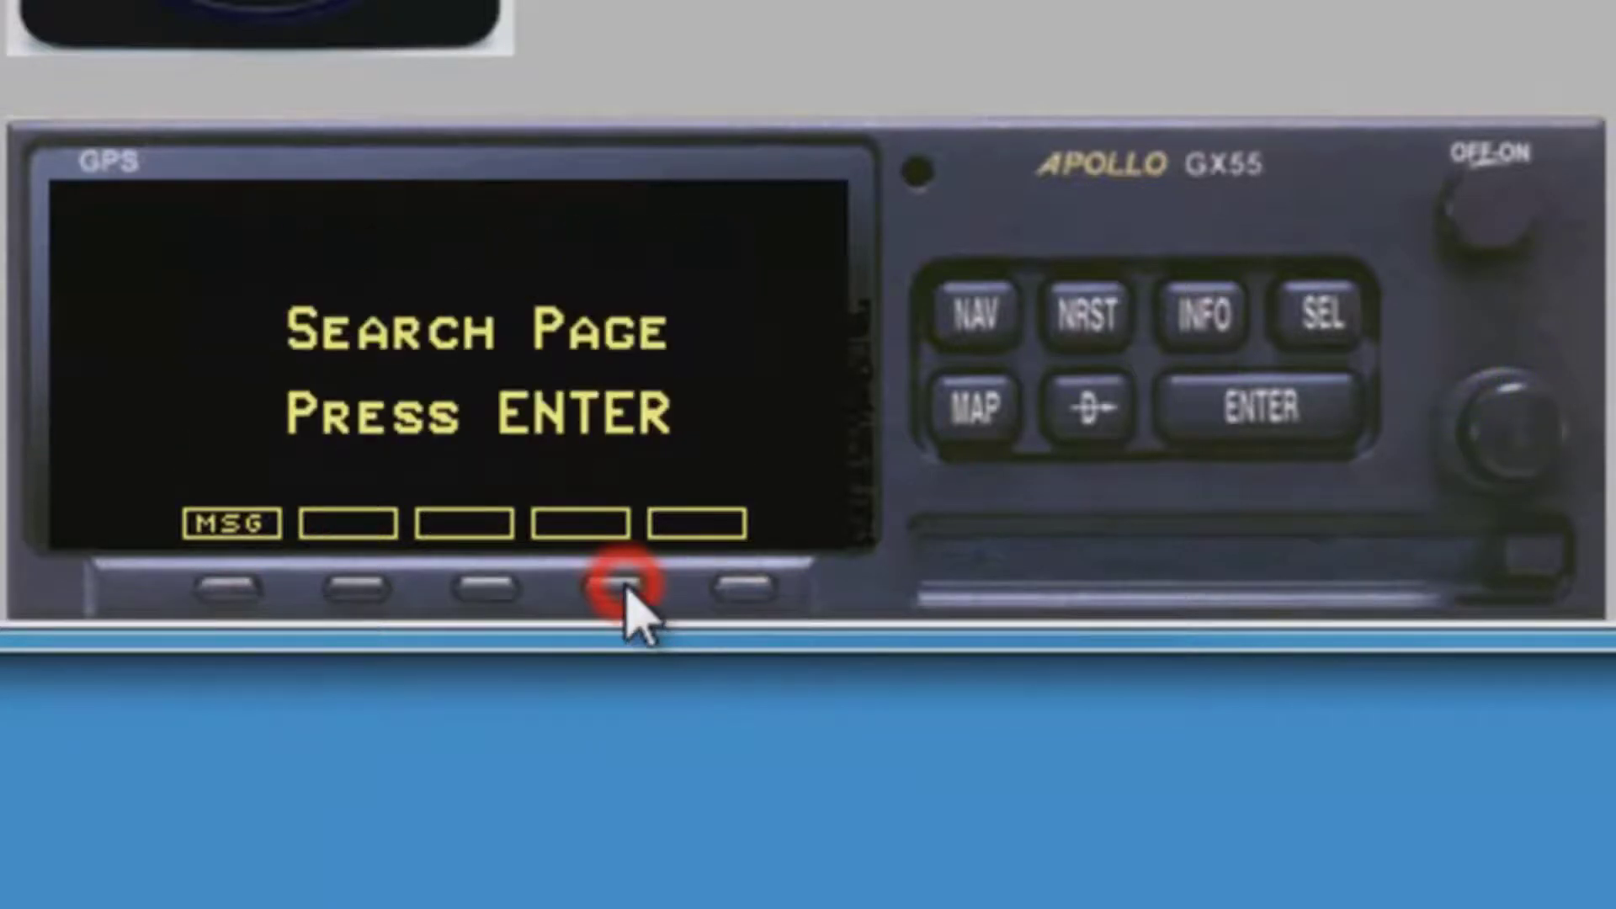
click(1241, 428)
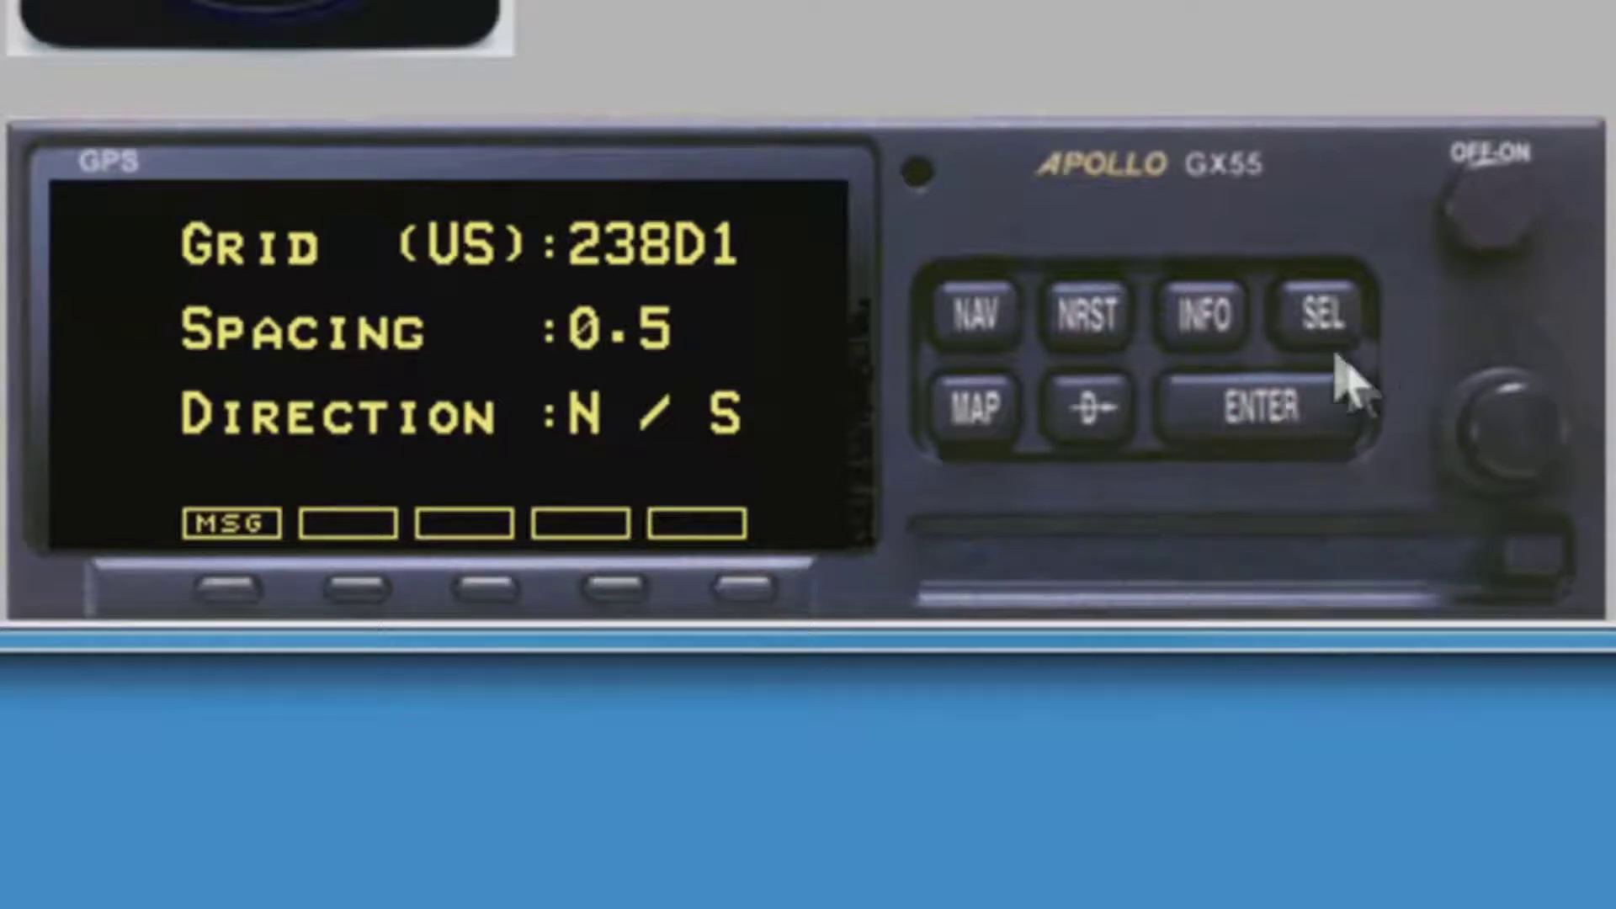
click(1304, 321)
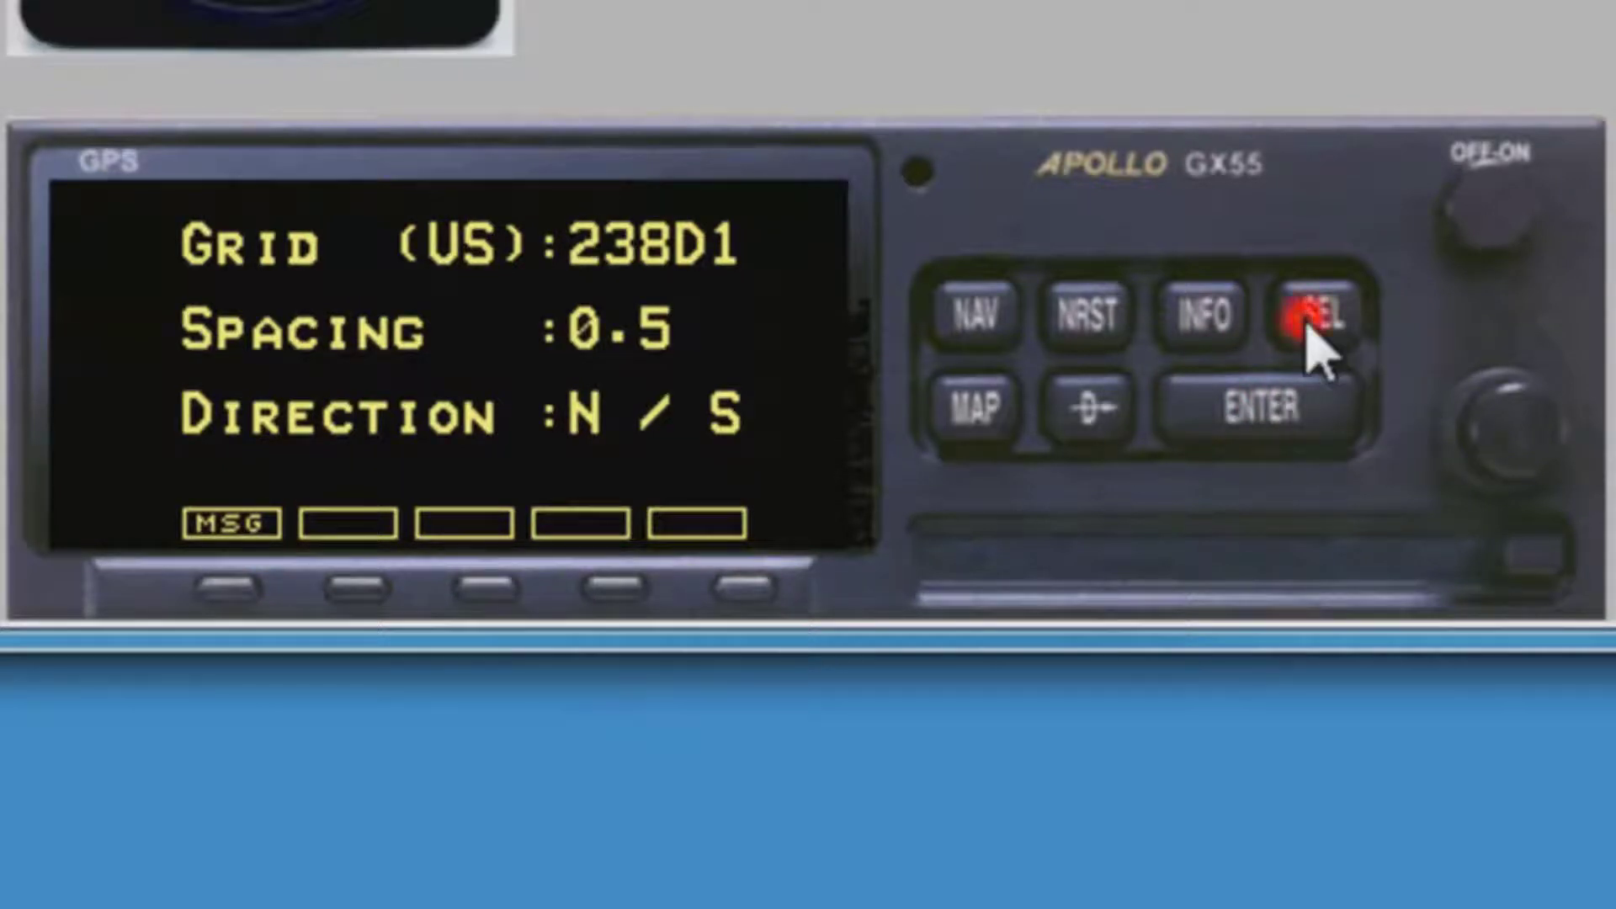
right_click(1466, 374)
right_click(1468, 377)
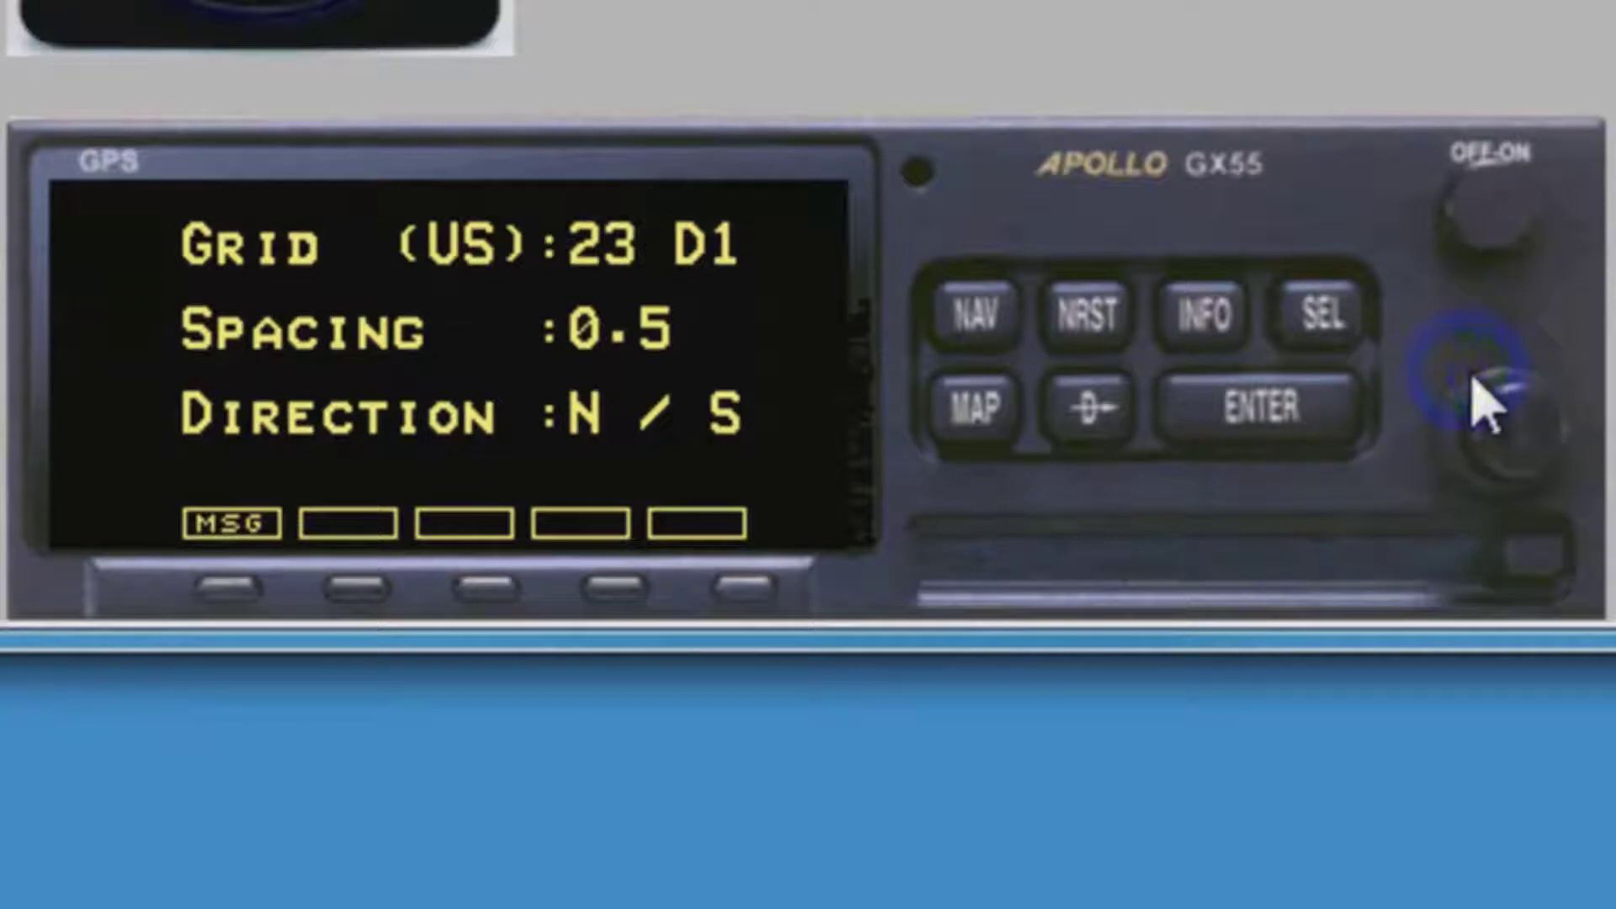
right_click(1473, 383)
click(1473, 389)
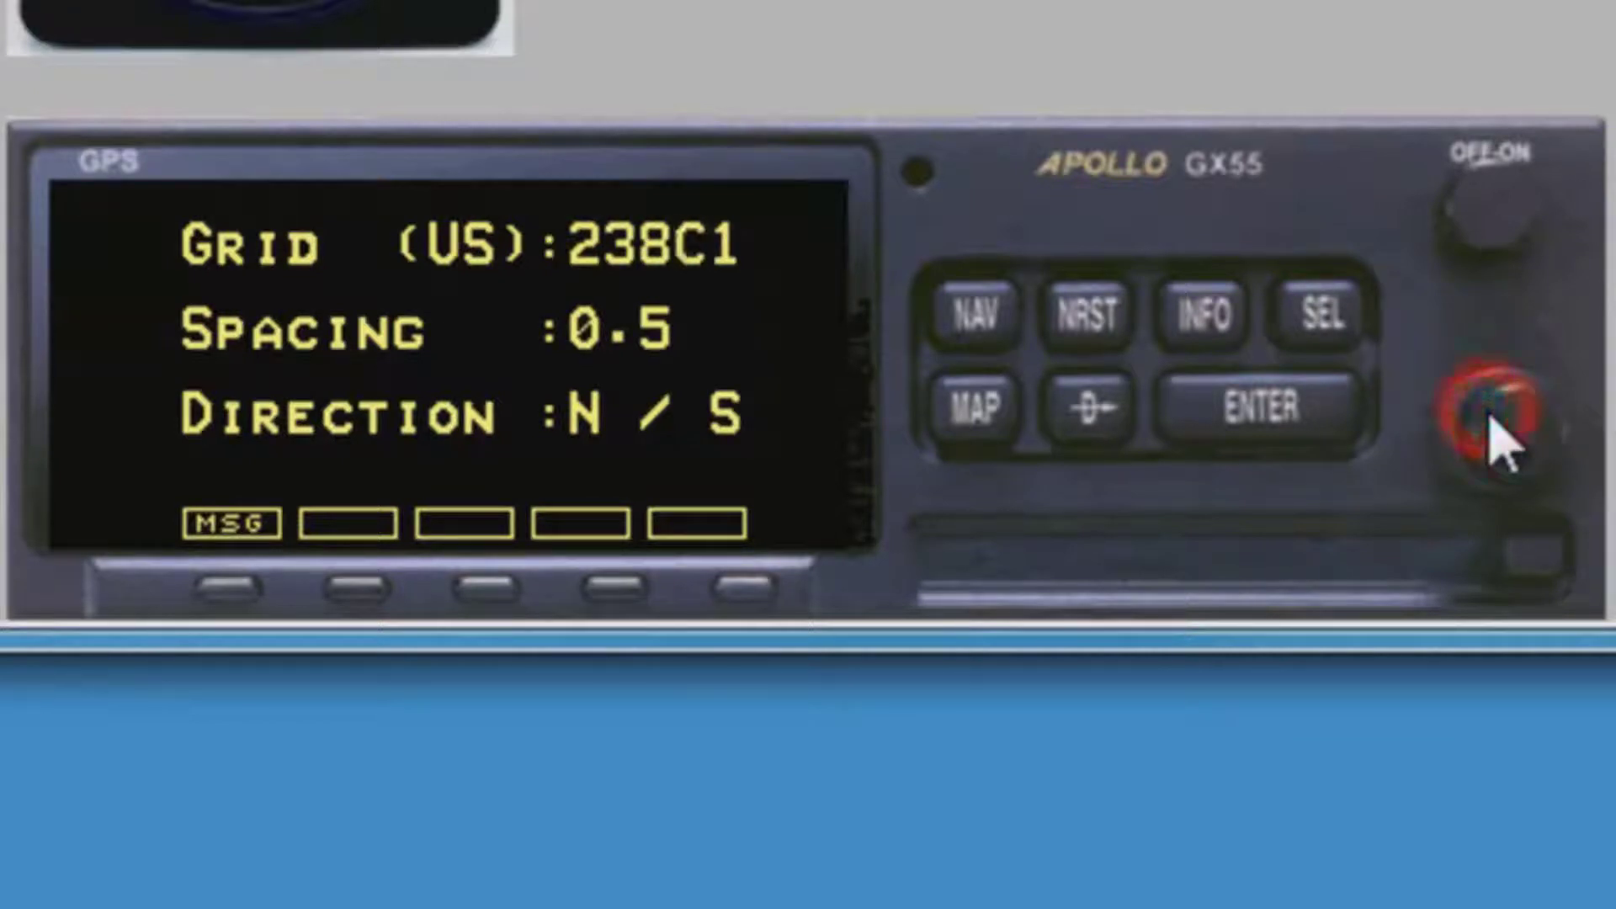
right_click(1472, 370)
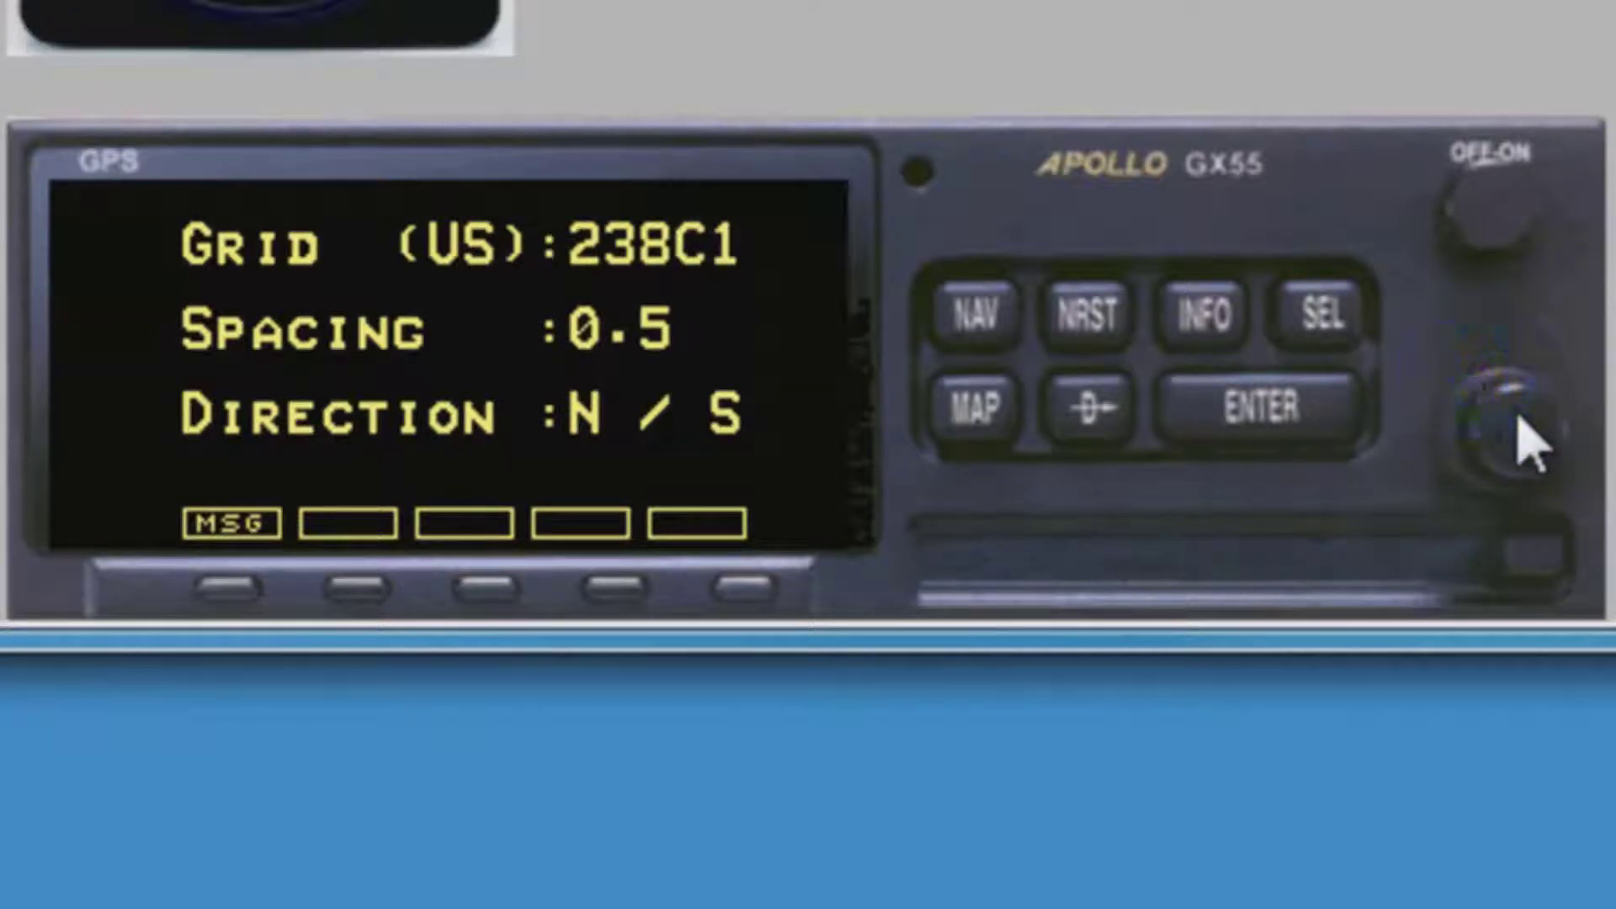
right_click(1517, 414)
right_click(1518, 416)
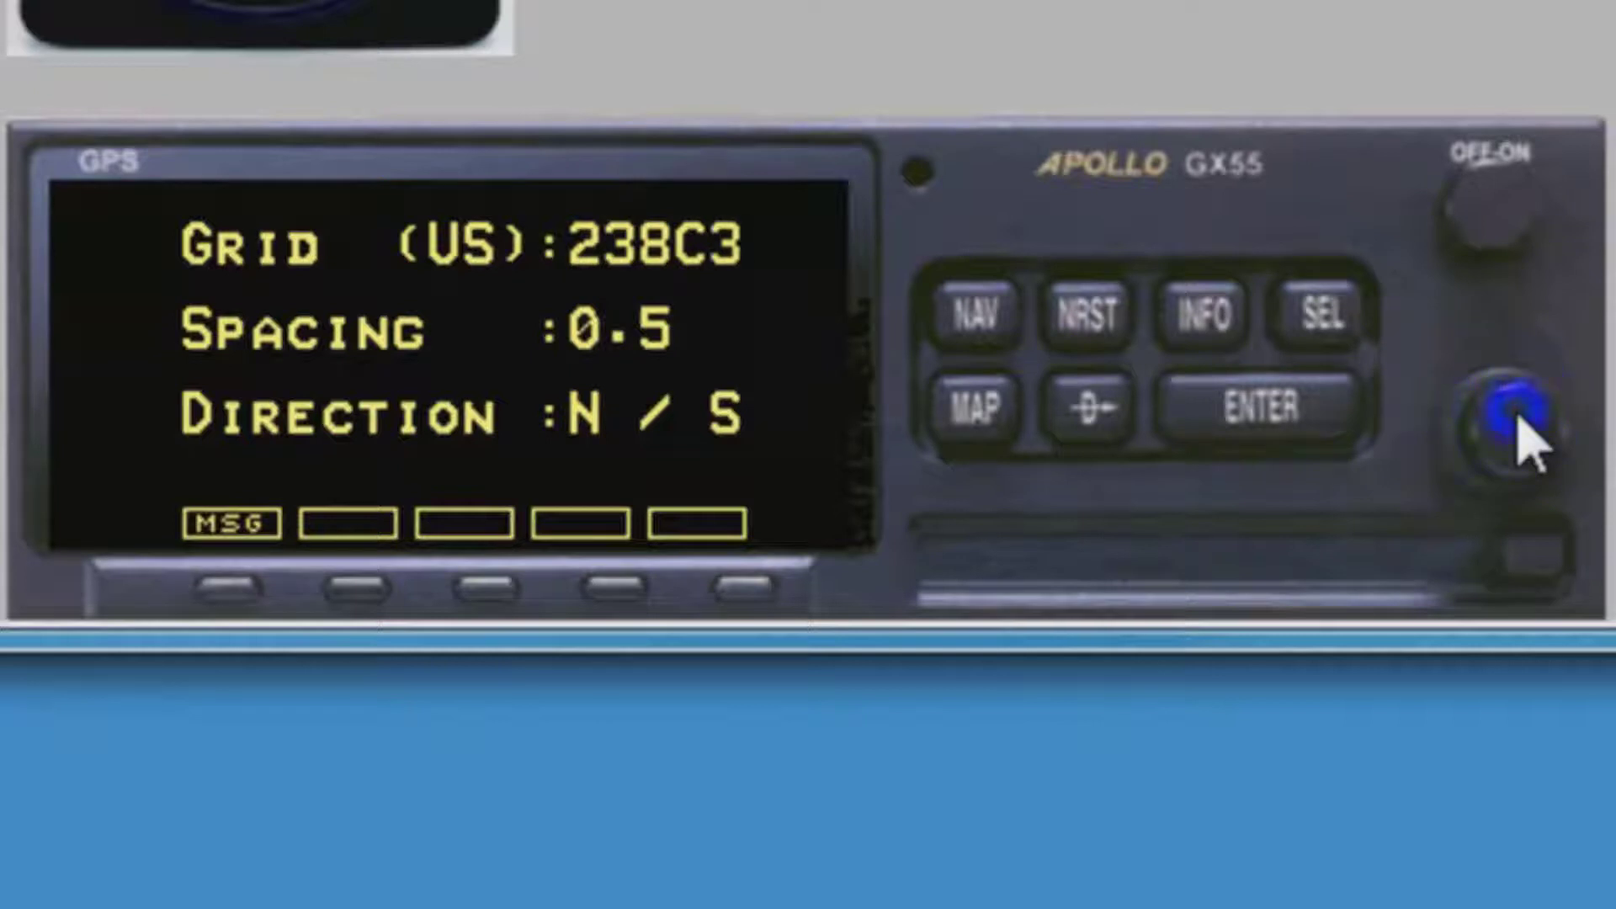
Step: Set the search spacing to 1.0 NM and direction to E/W, then confirm the pattern
right_click(1471, 375)
right_click(1494, 399)
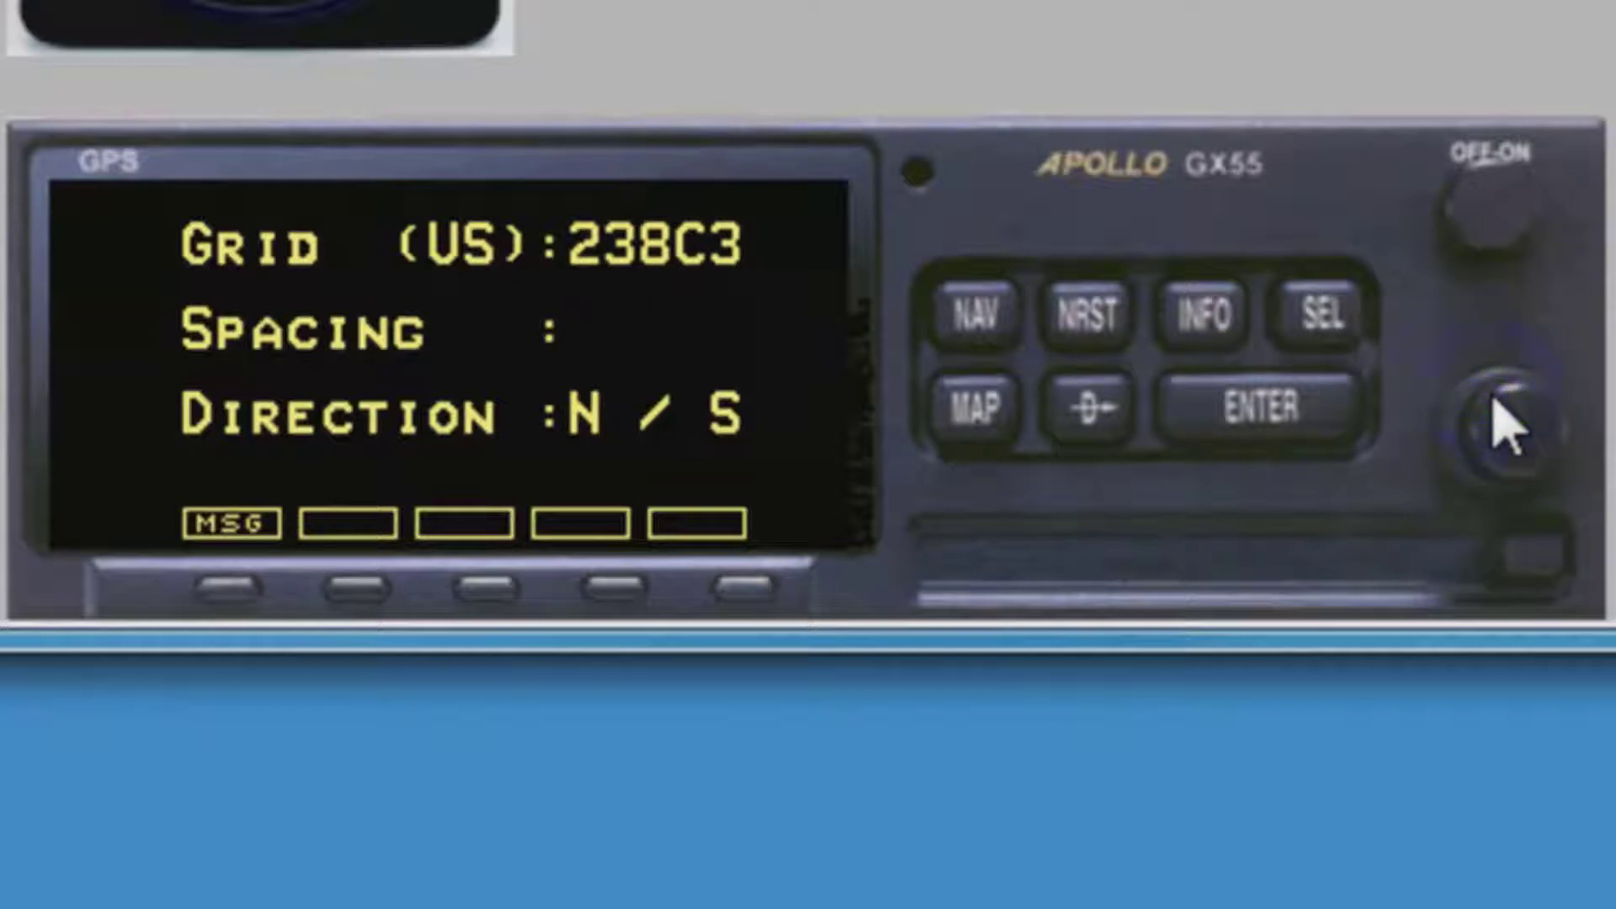
right_click(1469, 364)
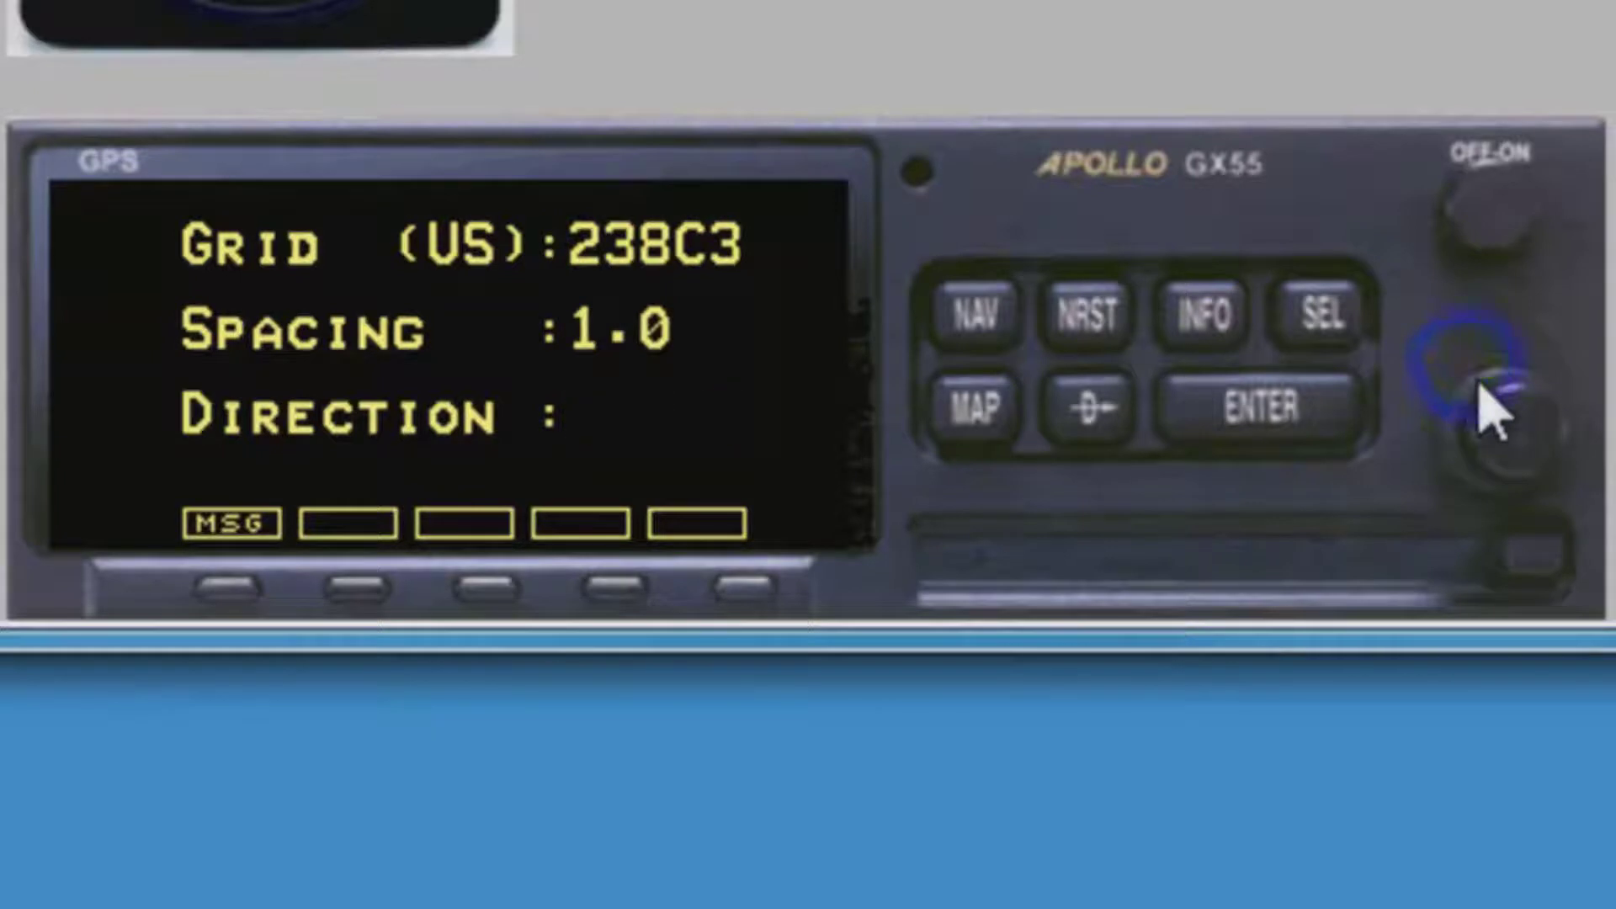
right_click(1501, 427)
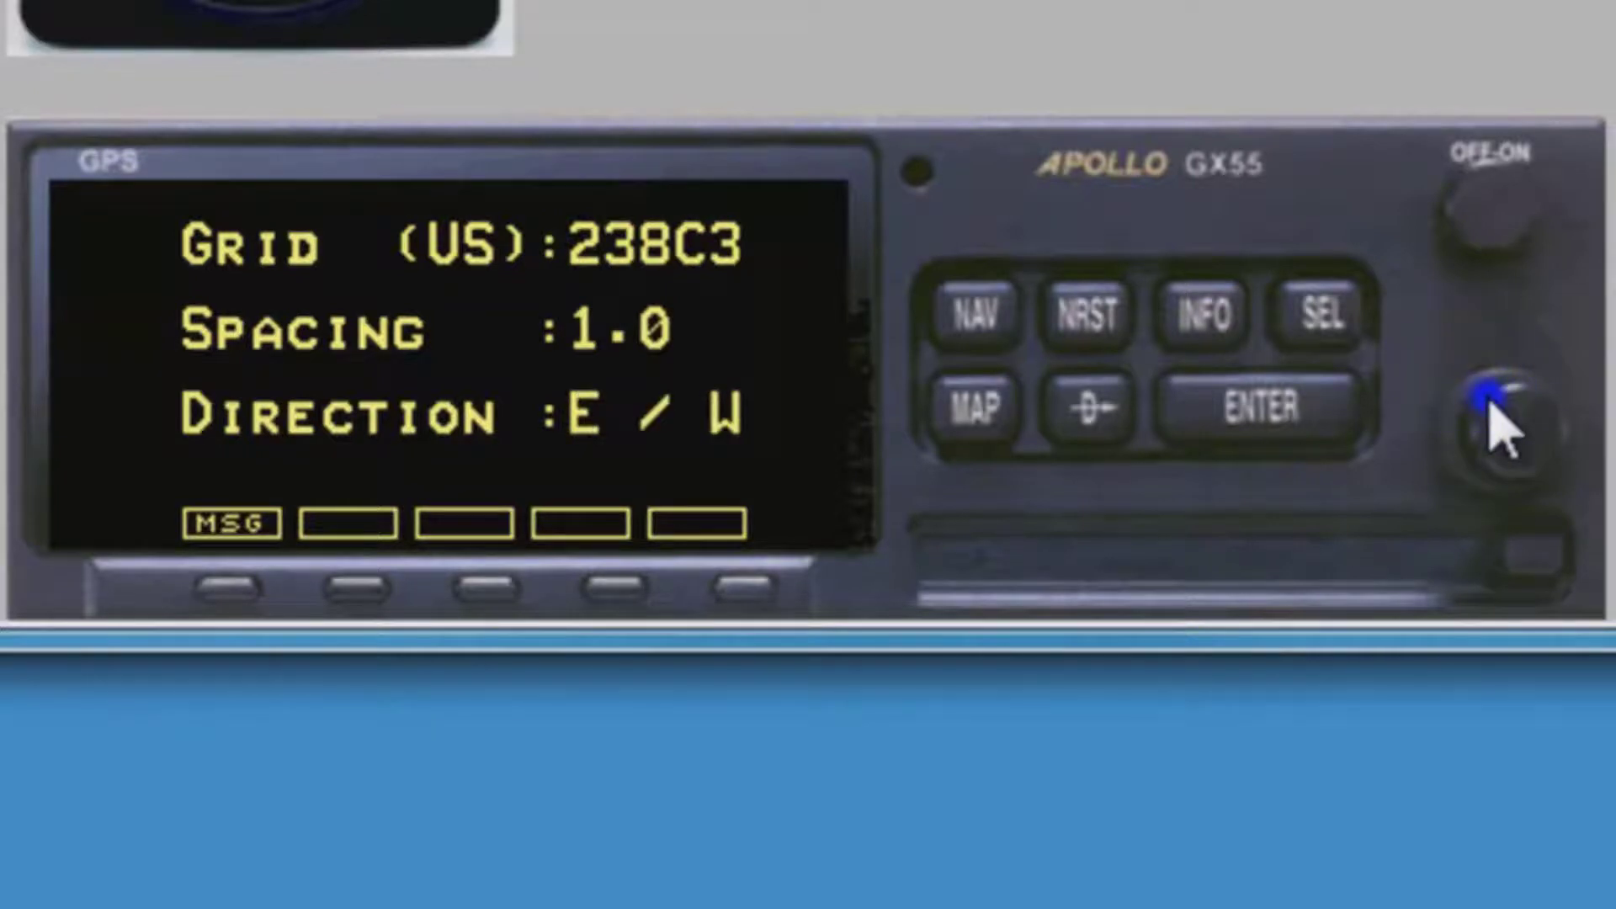
click(1325, 410)
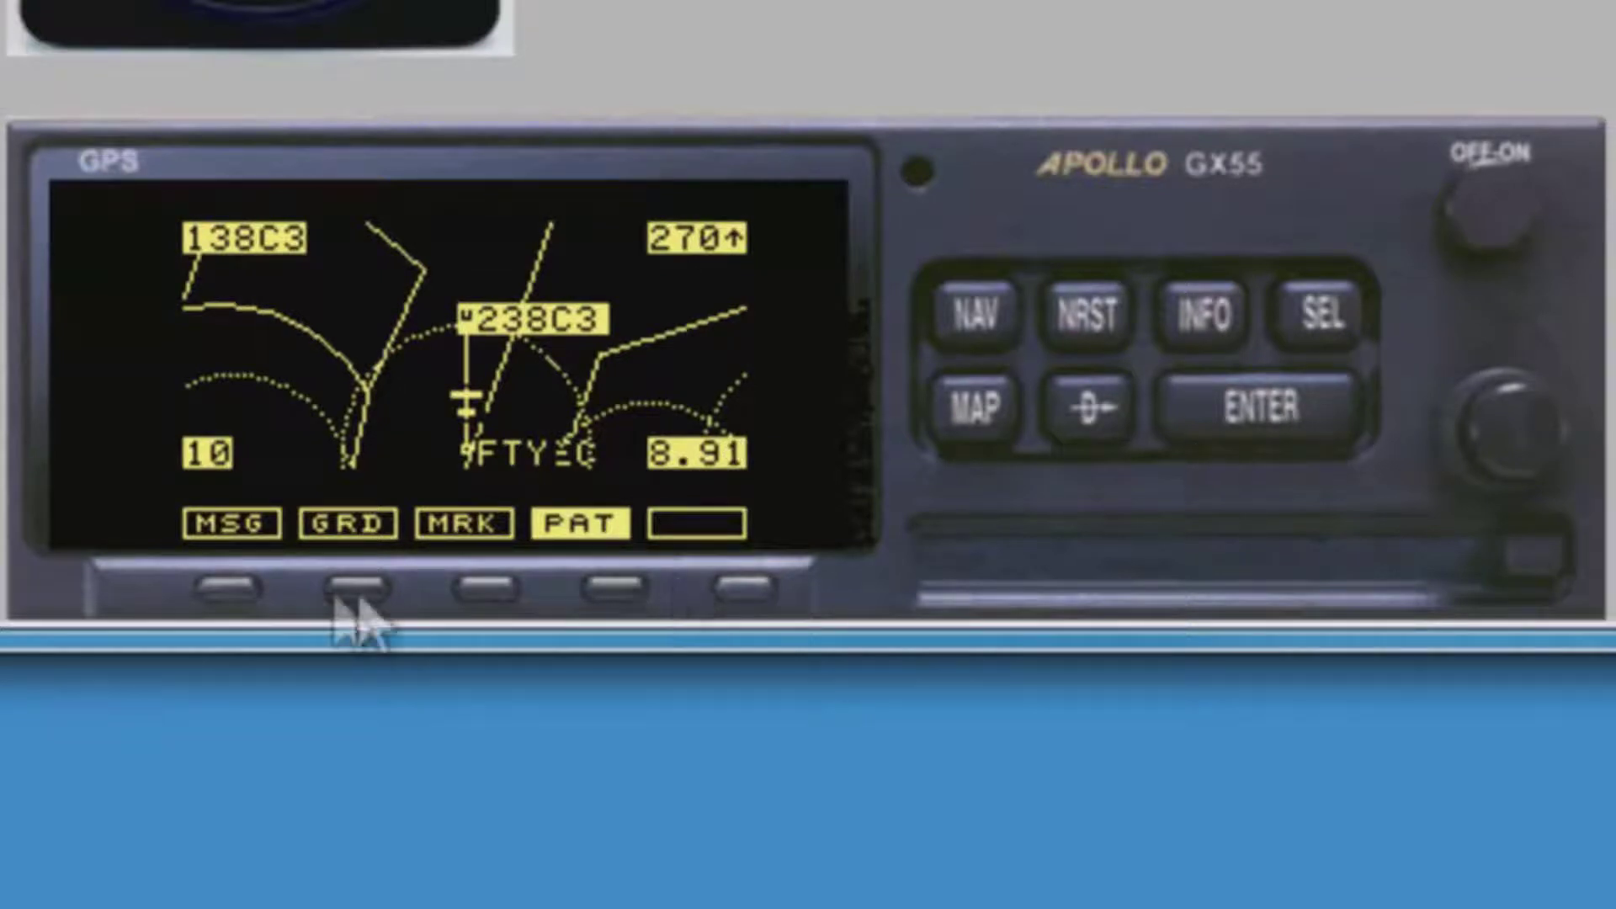
Step: Overlay the search grid with its numbered legs on the map using GRD
click(356, 589)
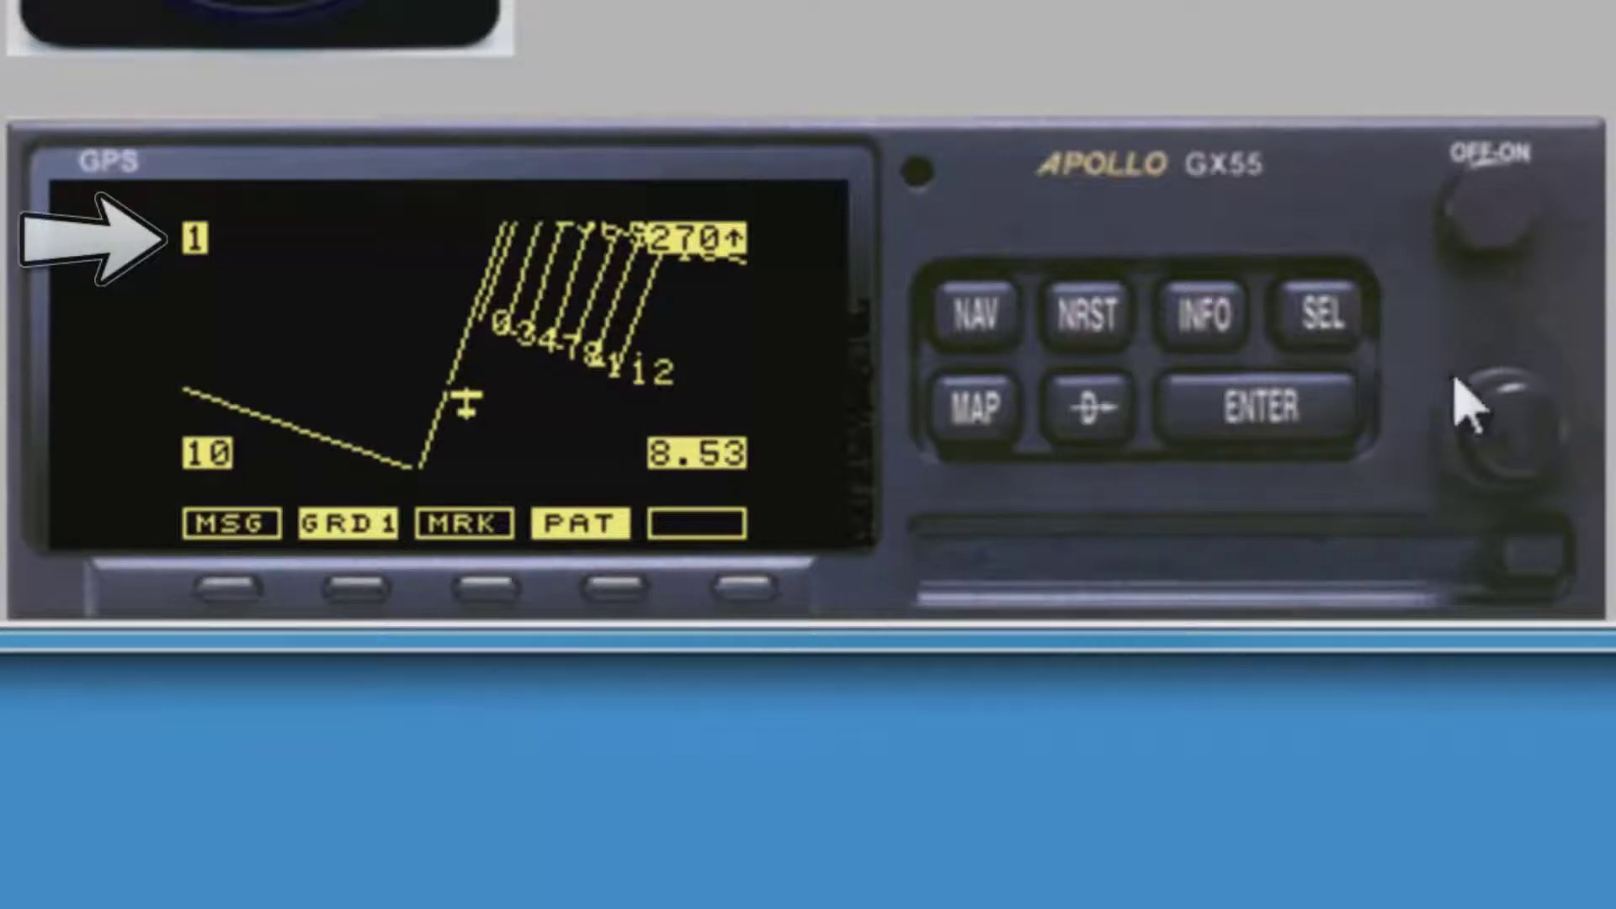
Step: Switch the map back to the APT/VOR/INT detail page
click(1485, 446)
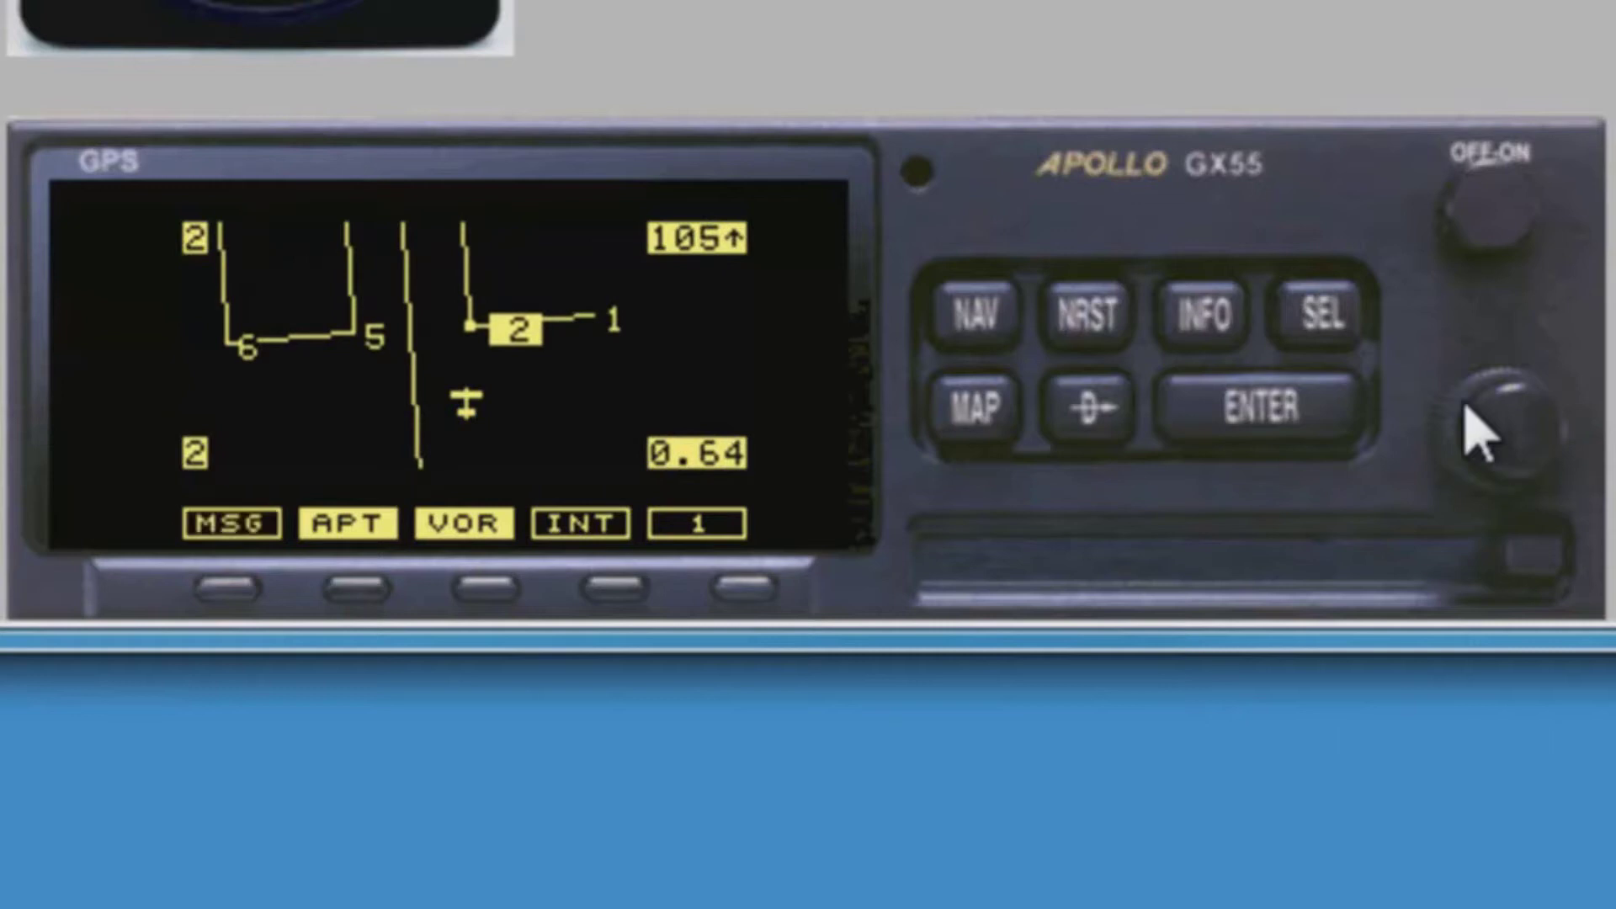
Step: Show the nav data page beside the map for the current search leg
click(1450, 390)
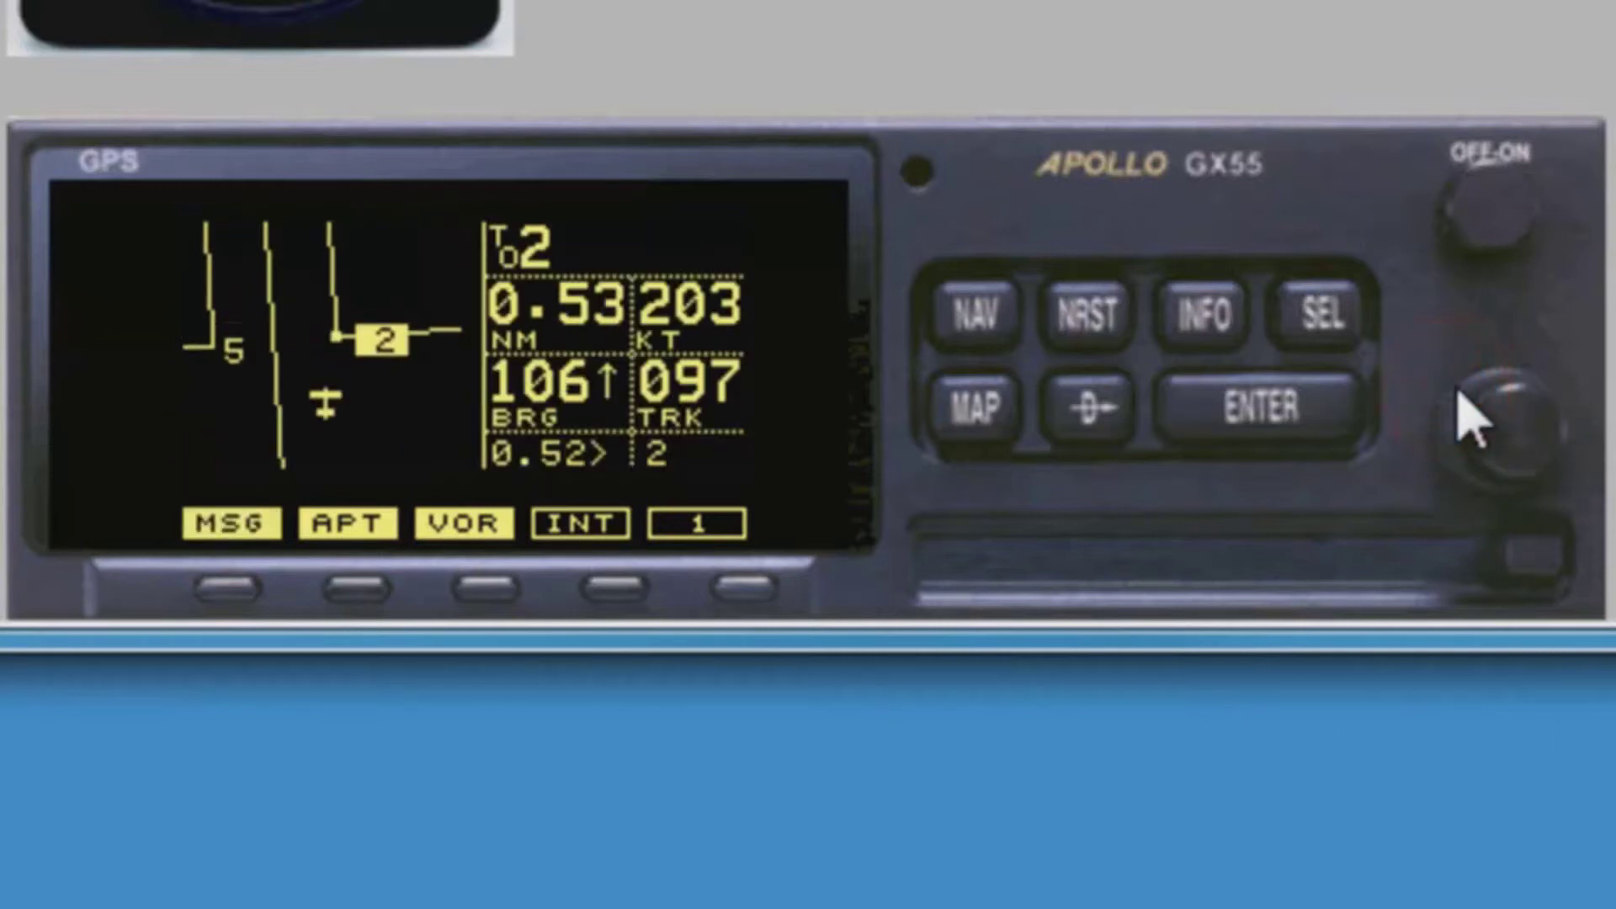